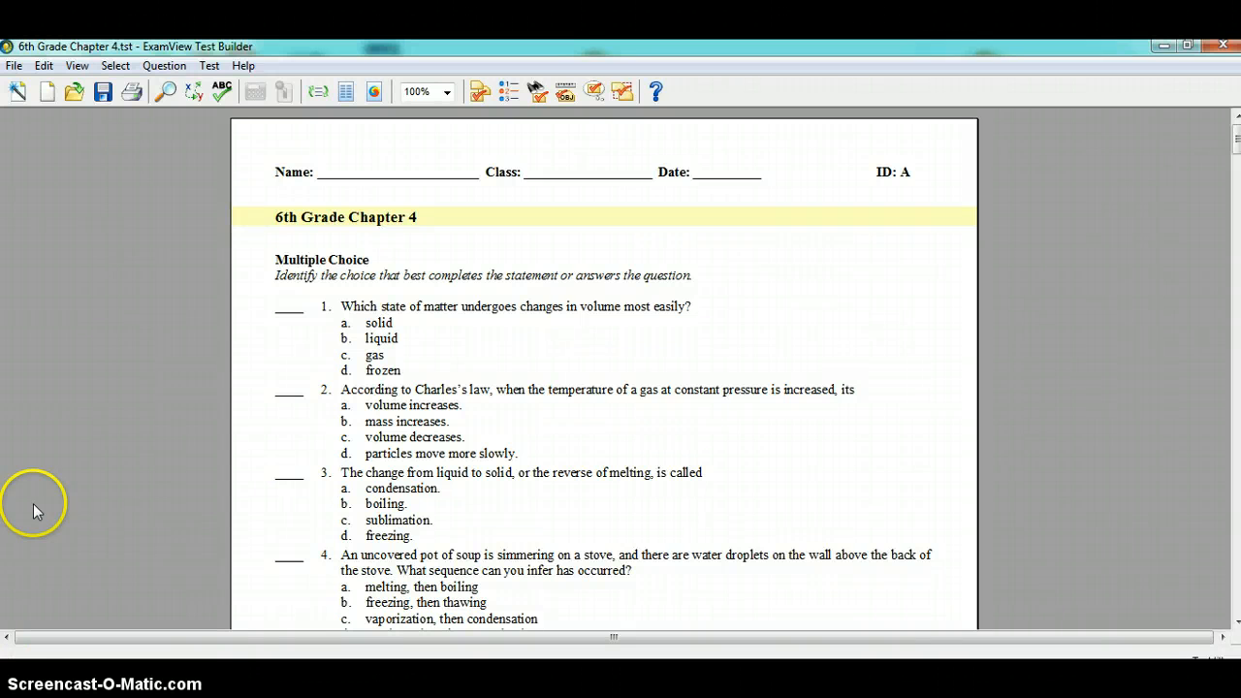
Step: Start exporting the test in Blackboard 7.1+ format and choose the Stuff for MBC folder on the Desktop as its destination
left_click(15, 66)
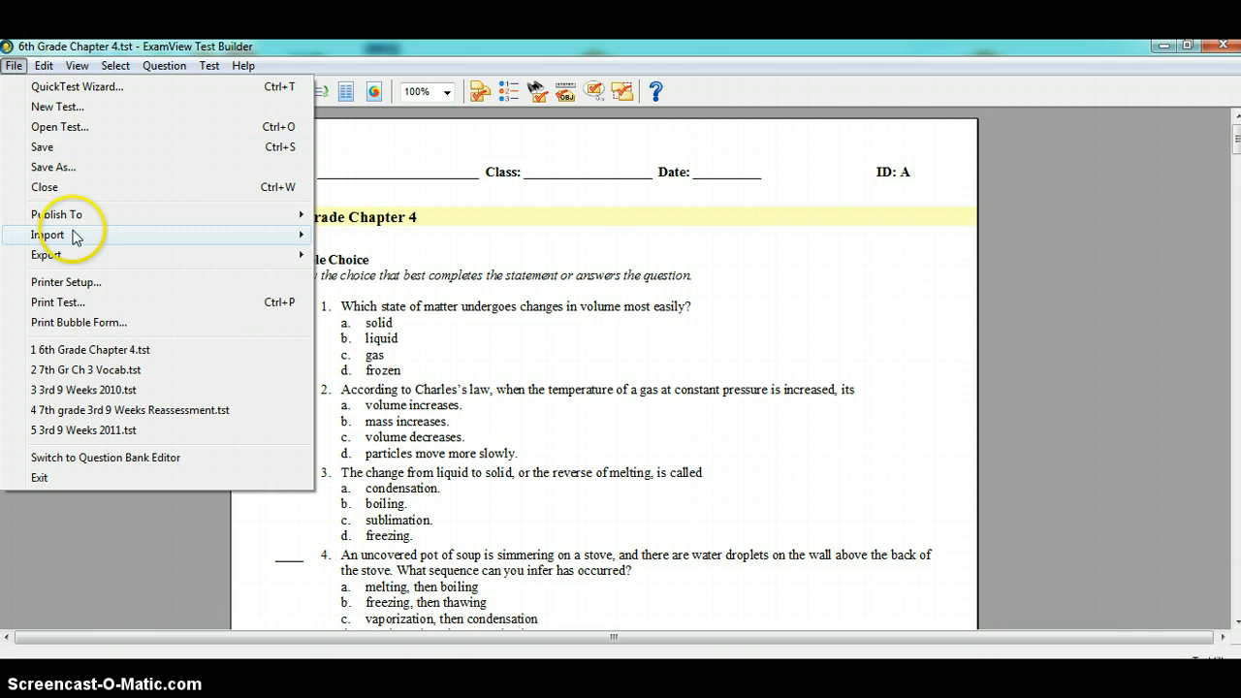
mouse_move(80, 256)
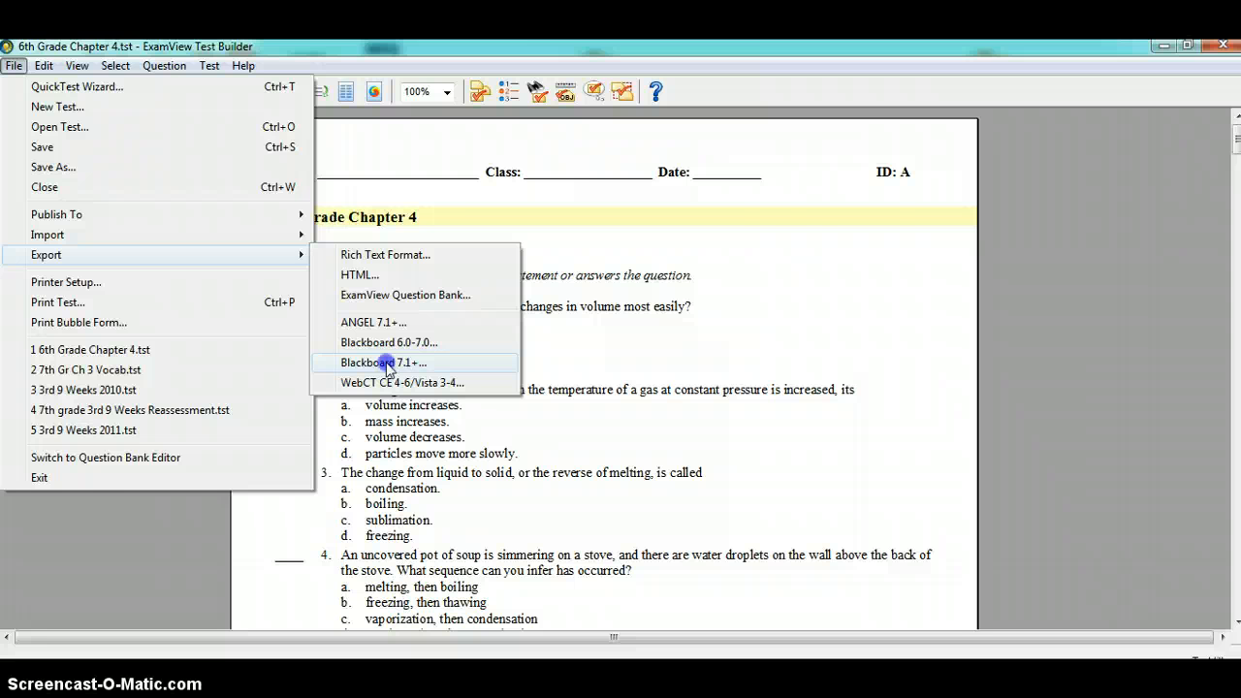
left_click(386, 363)
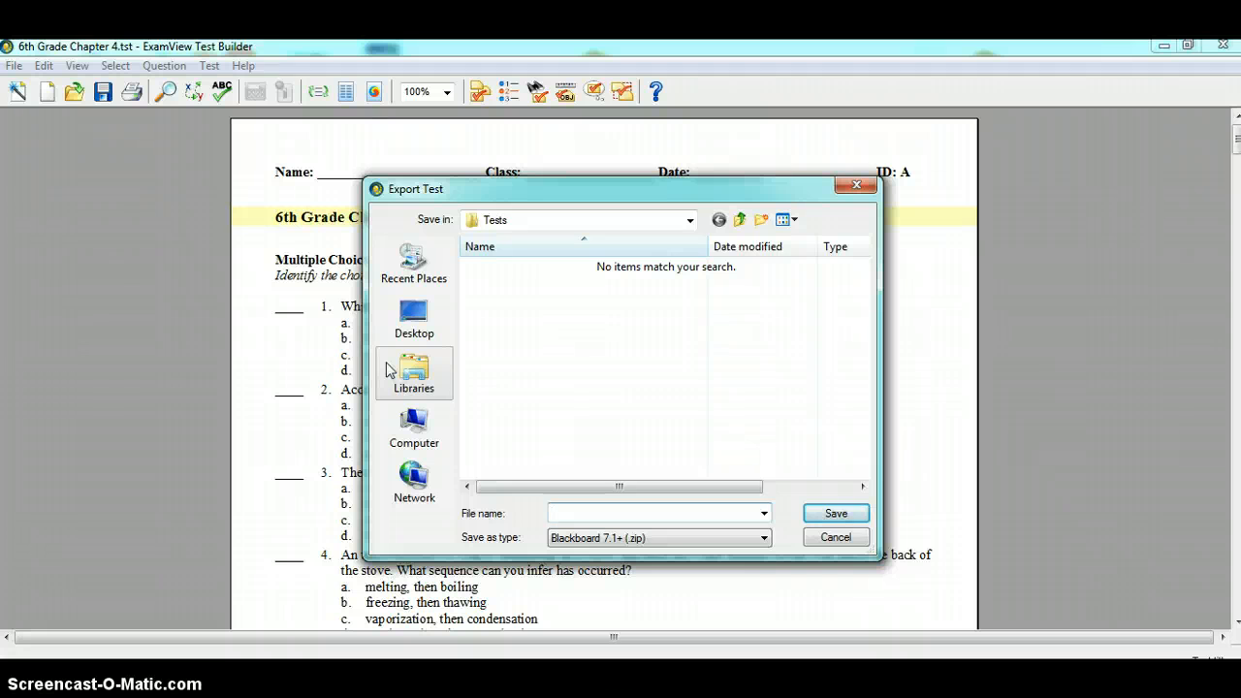
left_click(555, 348)
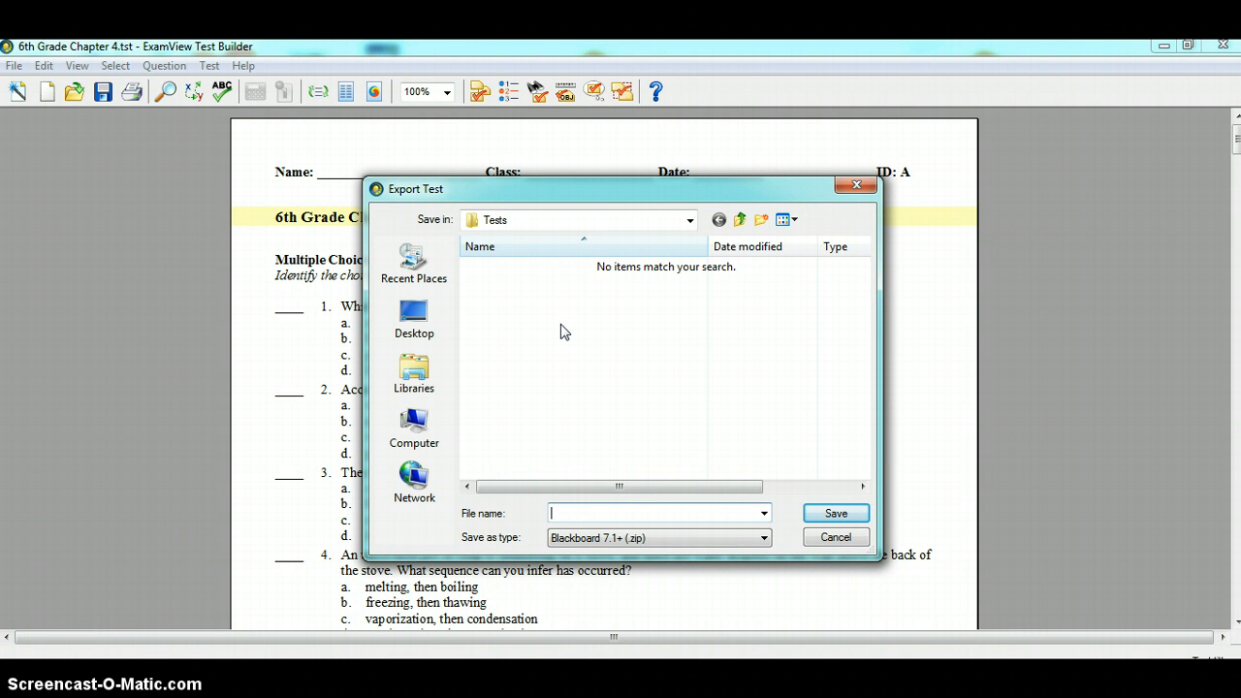
left_click(423, 320)
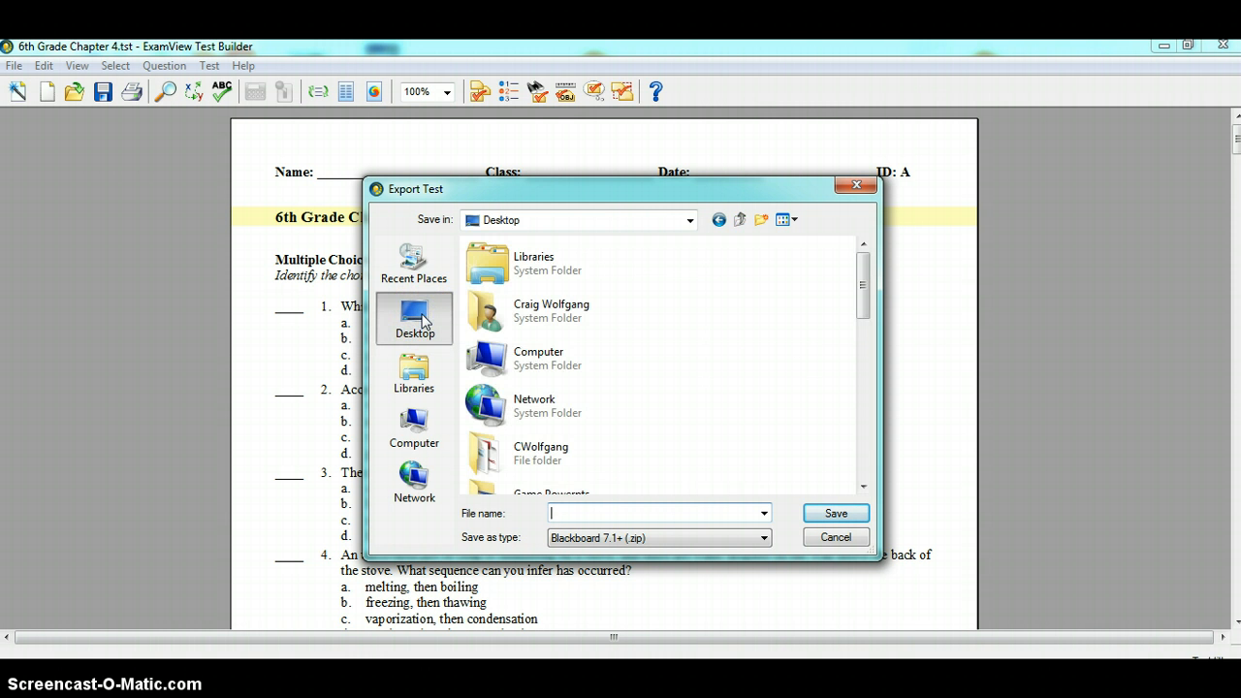
left_click(799, 291)
left_click_drag(865, 277, 863, 394)
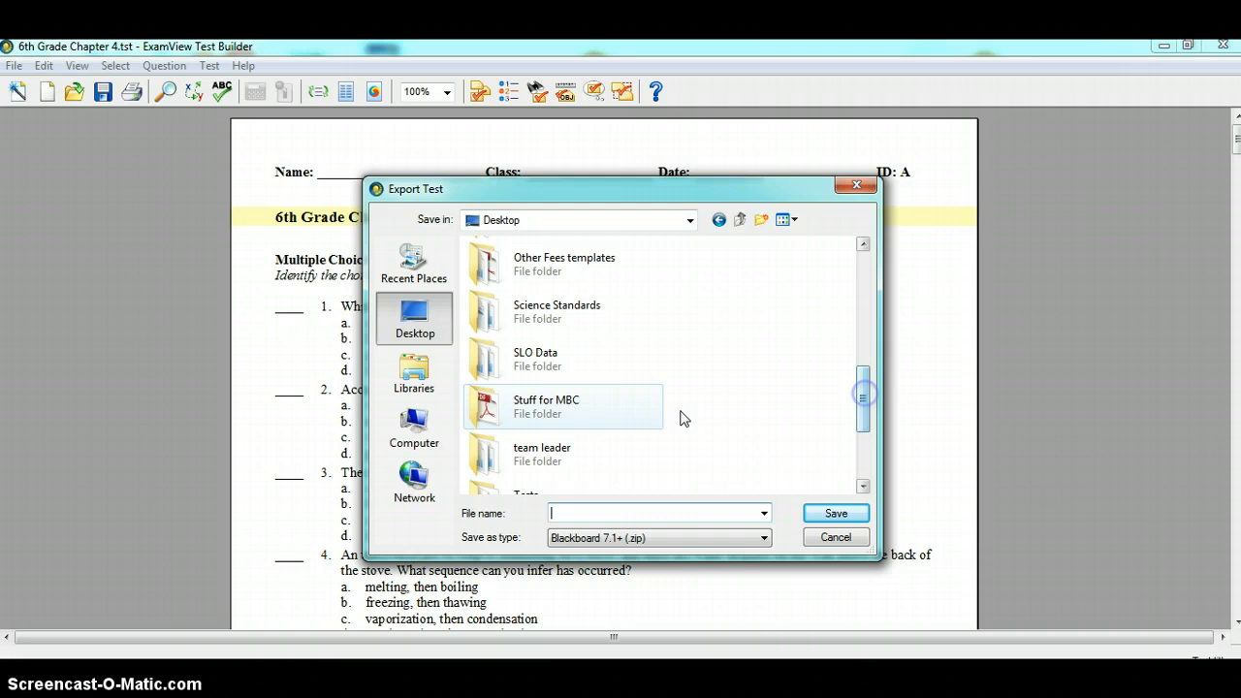
left_click(545, 407)
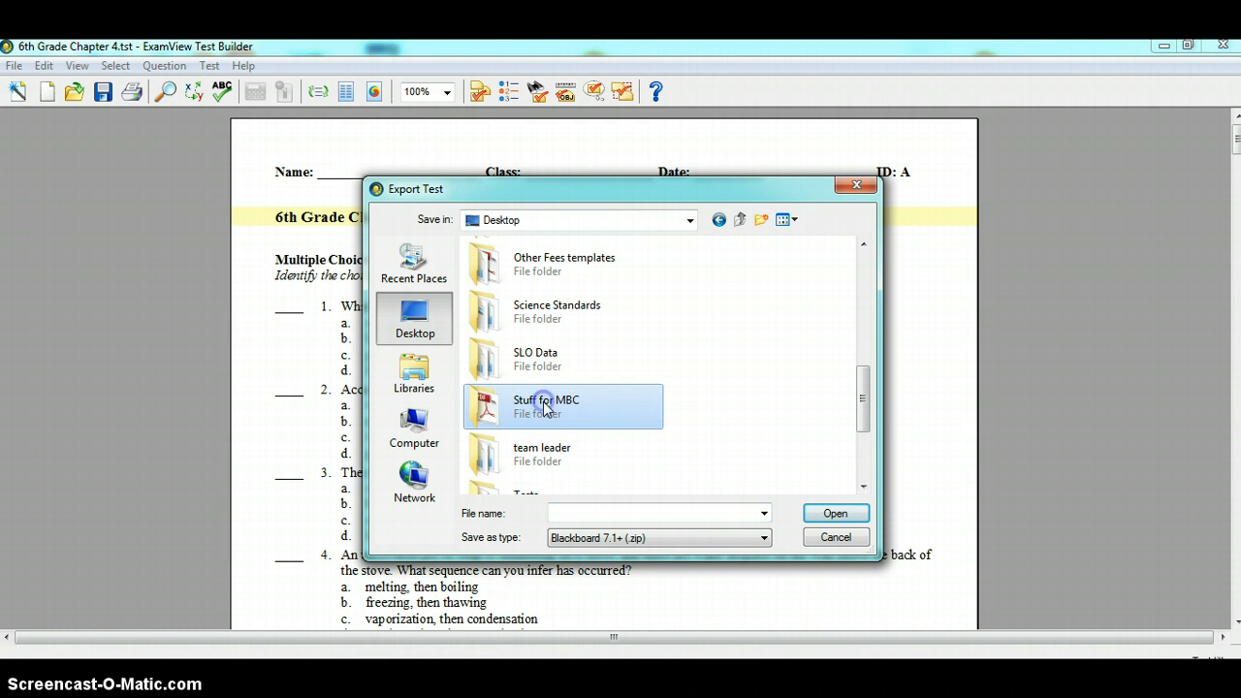
double_click(545, 407)
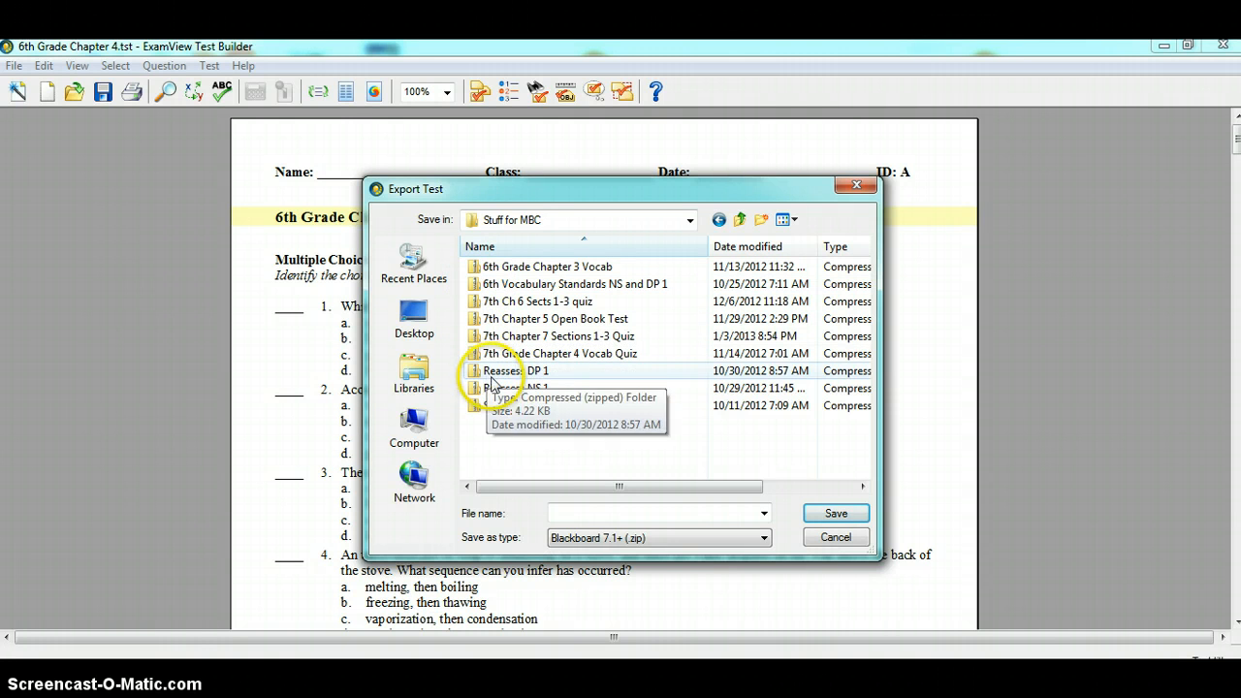
Step: Name the export file "6th Grade Chapter 4 Vocab Quiz", copy that name for reuse, and save
left_click(570, 515)
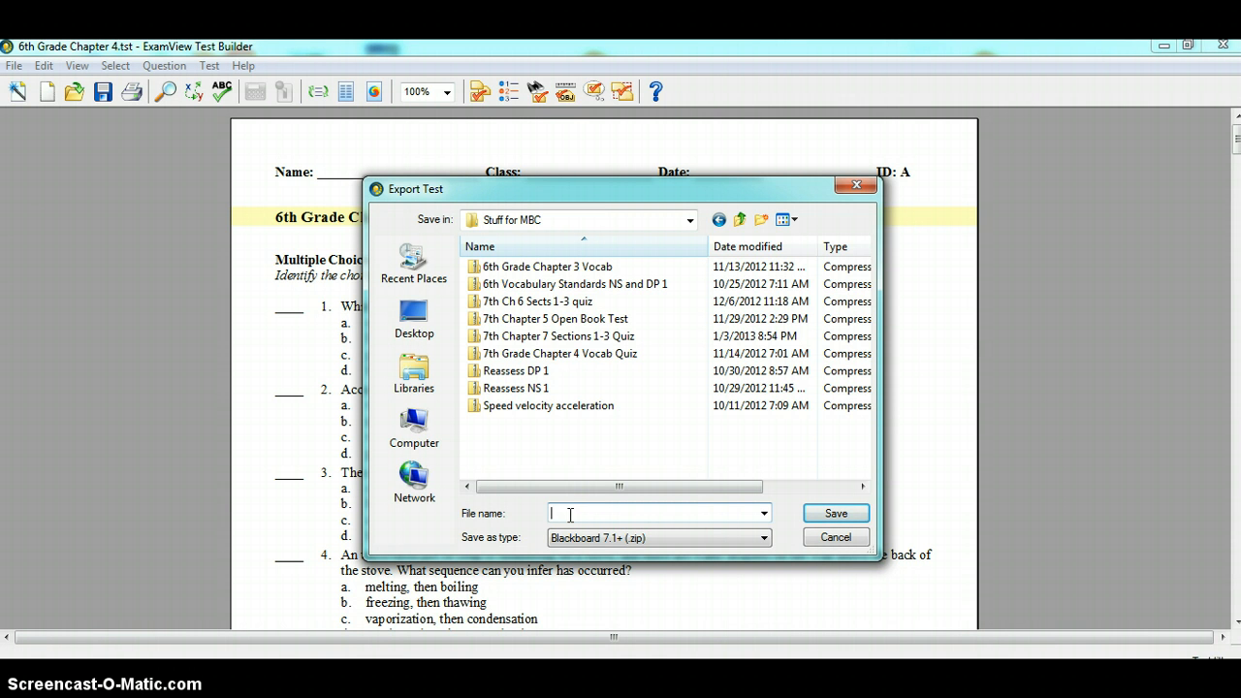
type("6th")
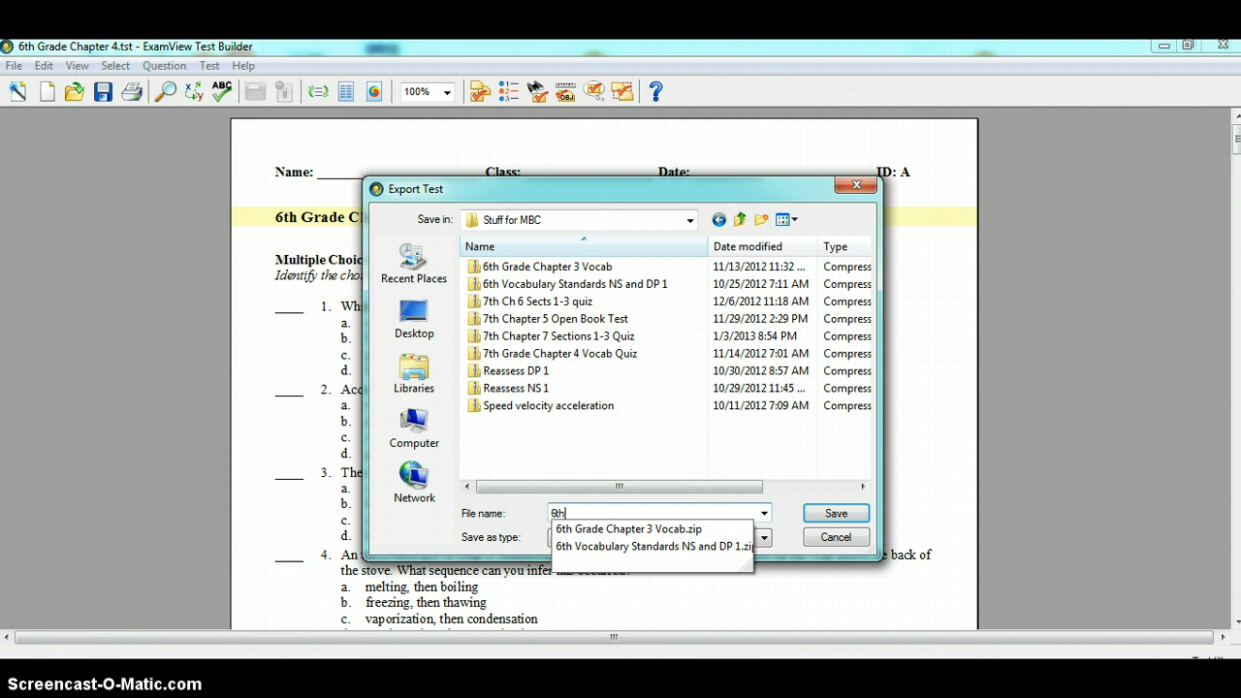
type(" Grad")
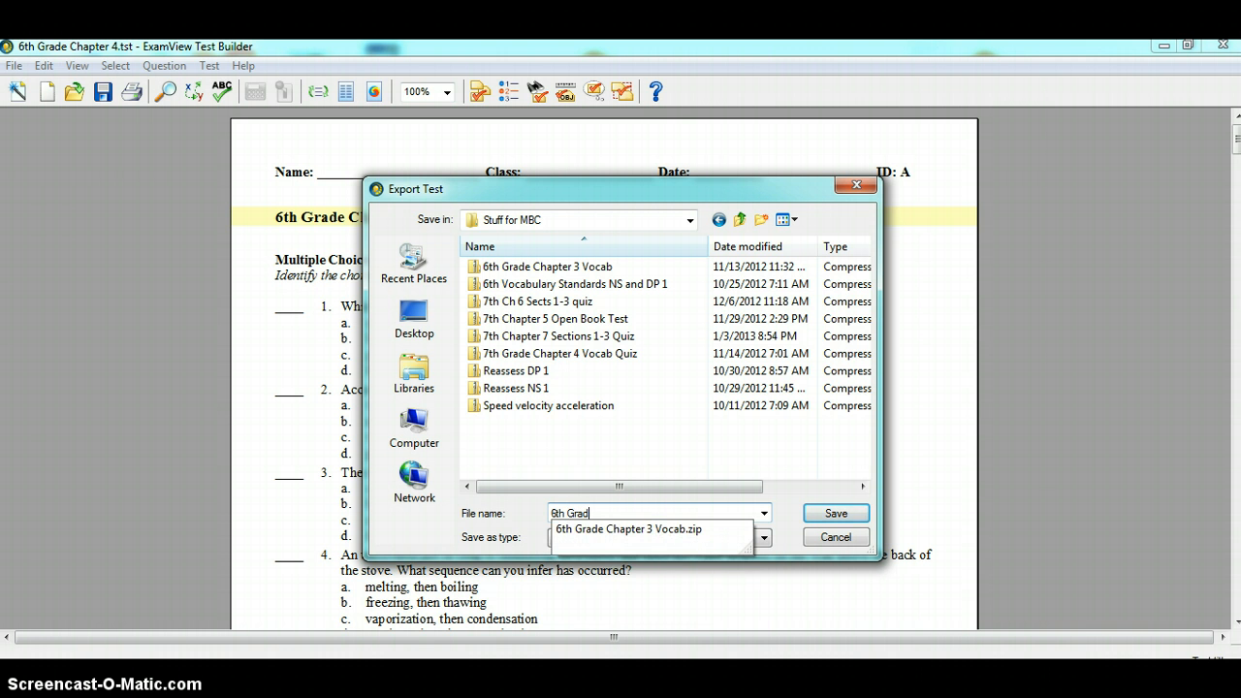
type("e Chapter 4 V")
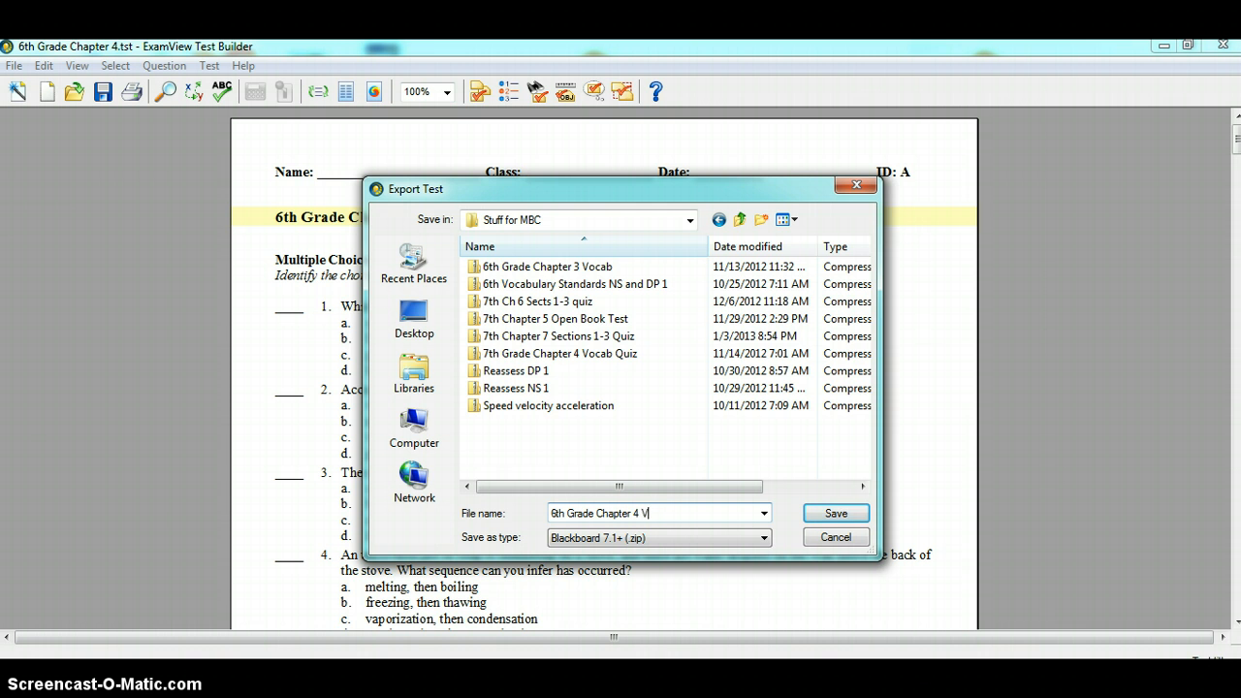
type("ocab Quiz")
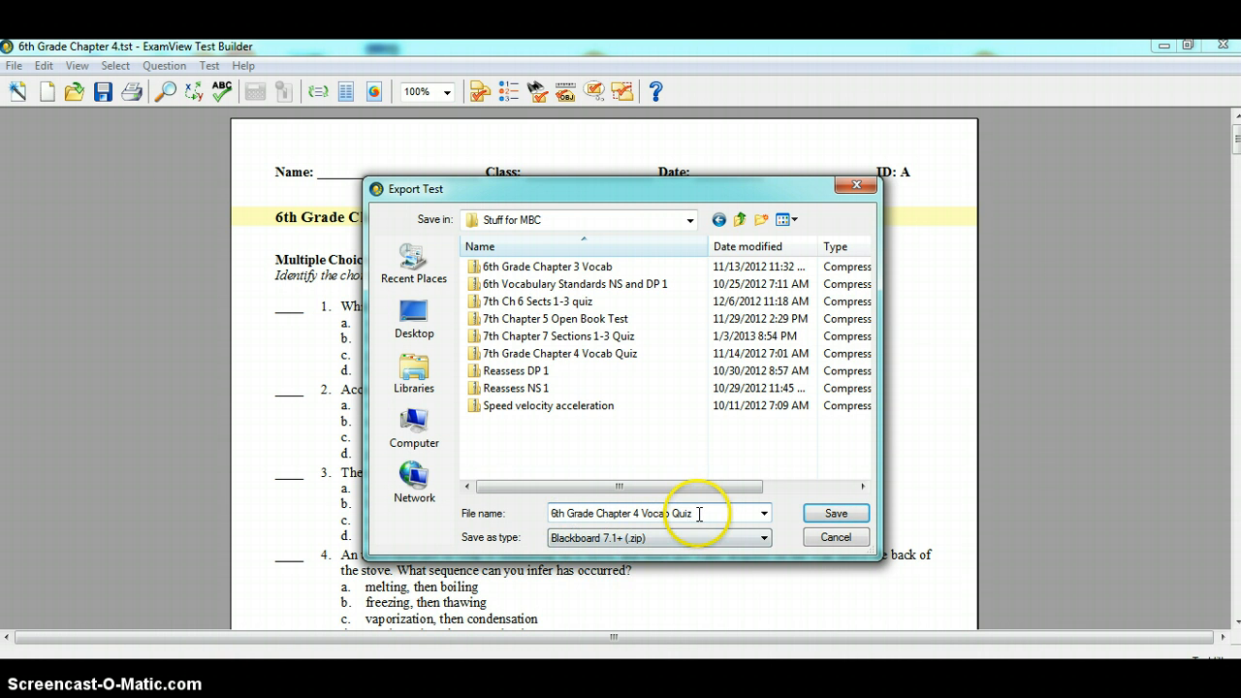
left_click_drag(699, 513, 555, 511)
key("ctrl+c")
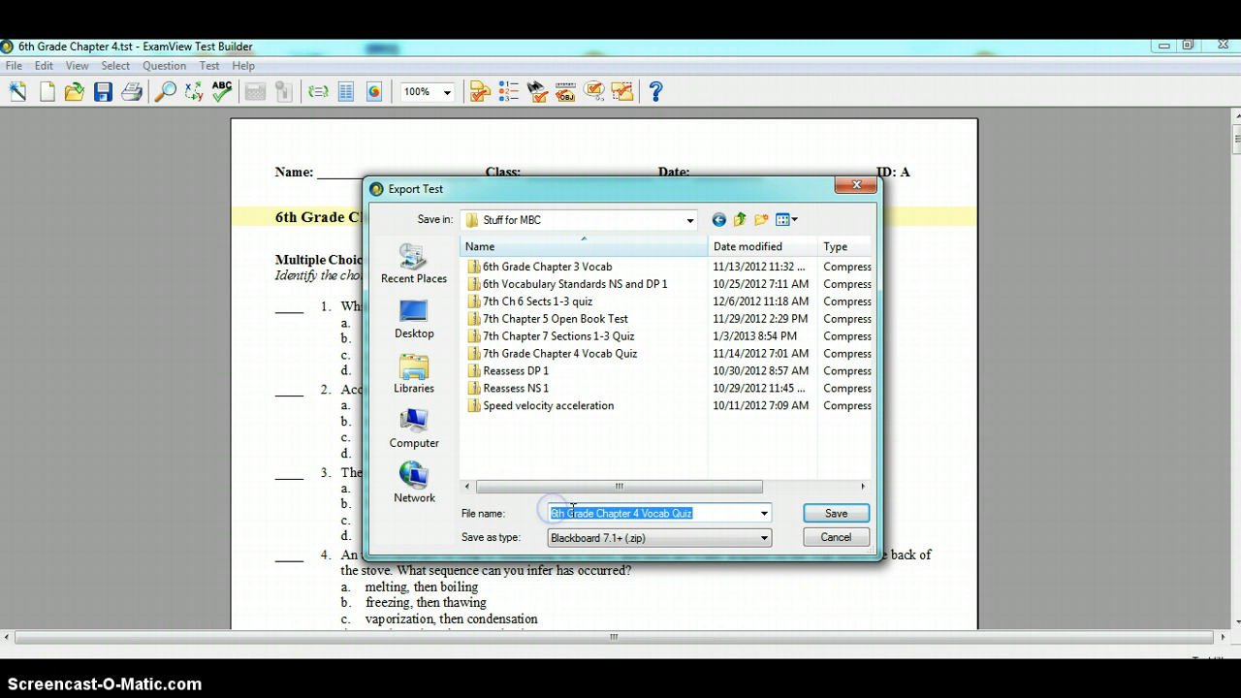
right_click(590, 513)
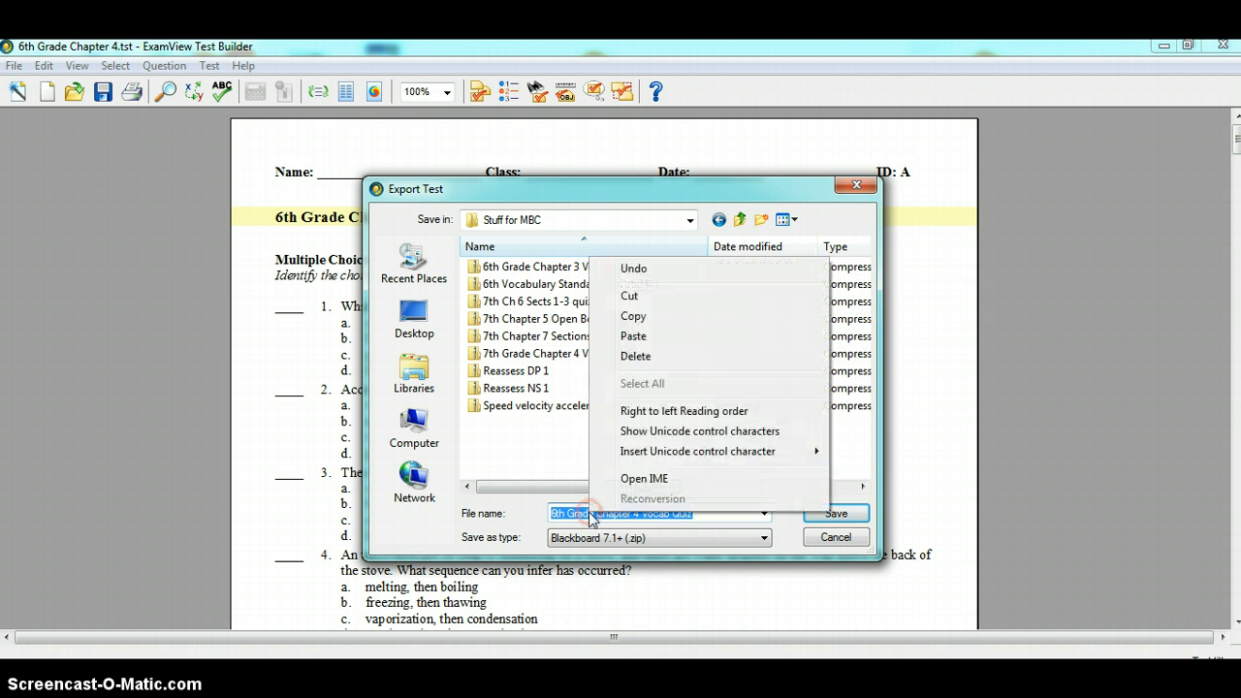
left_click(636, 321)
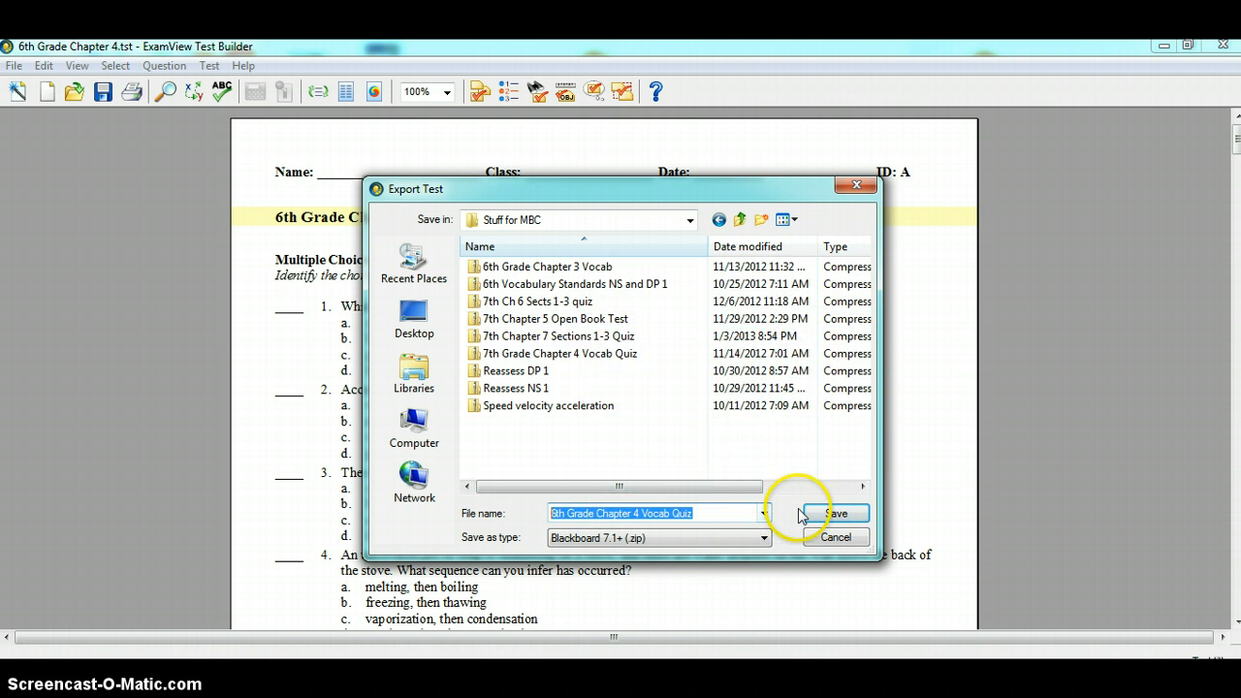
left_click(832, 517)
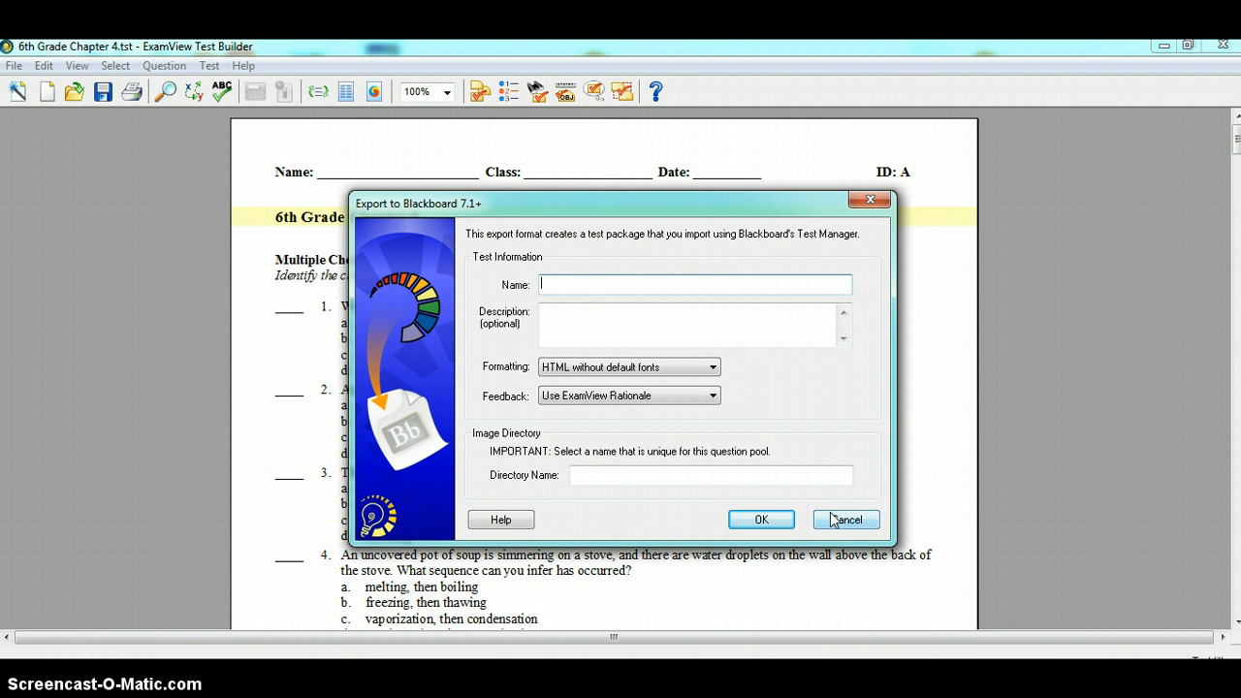
Step: Paste "6th Grade Chapter 4 Vocab Quiz" as both the test name and the image directory name, and confirm the Blackboard export
right_click(577, 287)
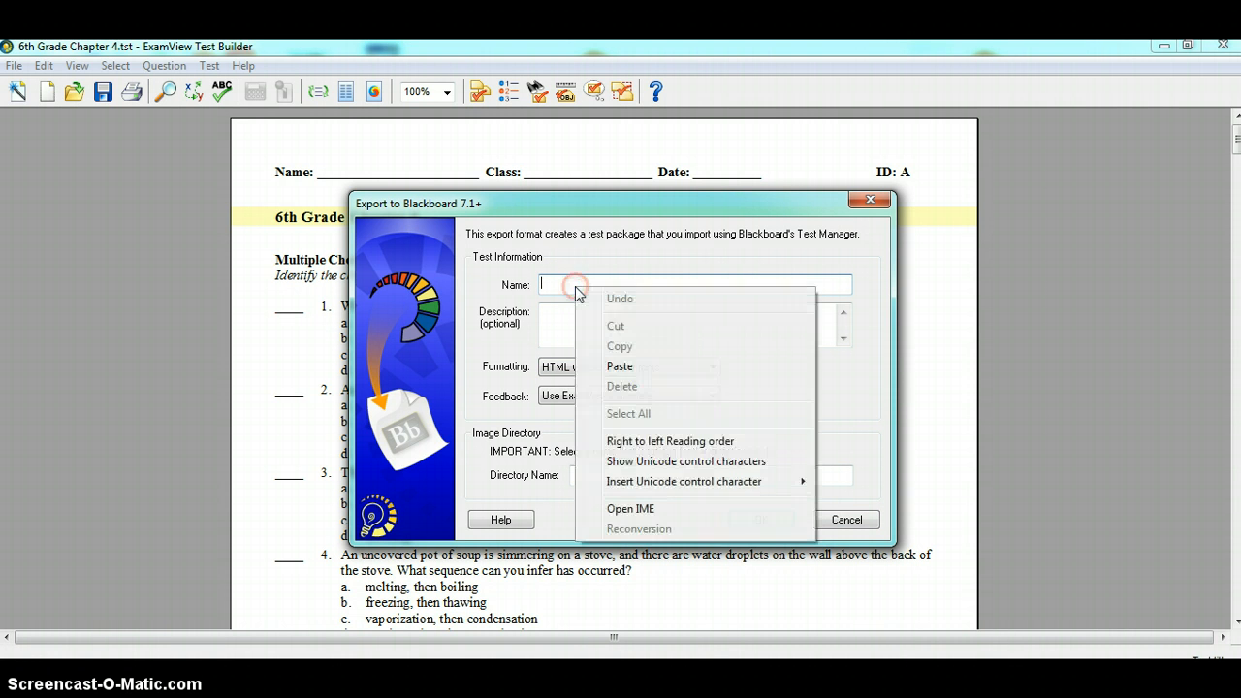
left_click(623, 365)
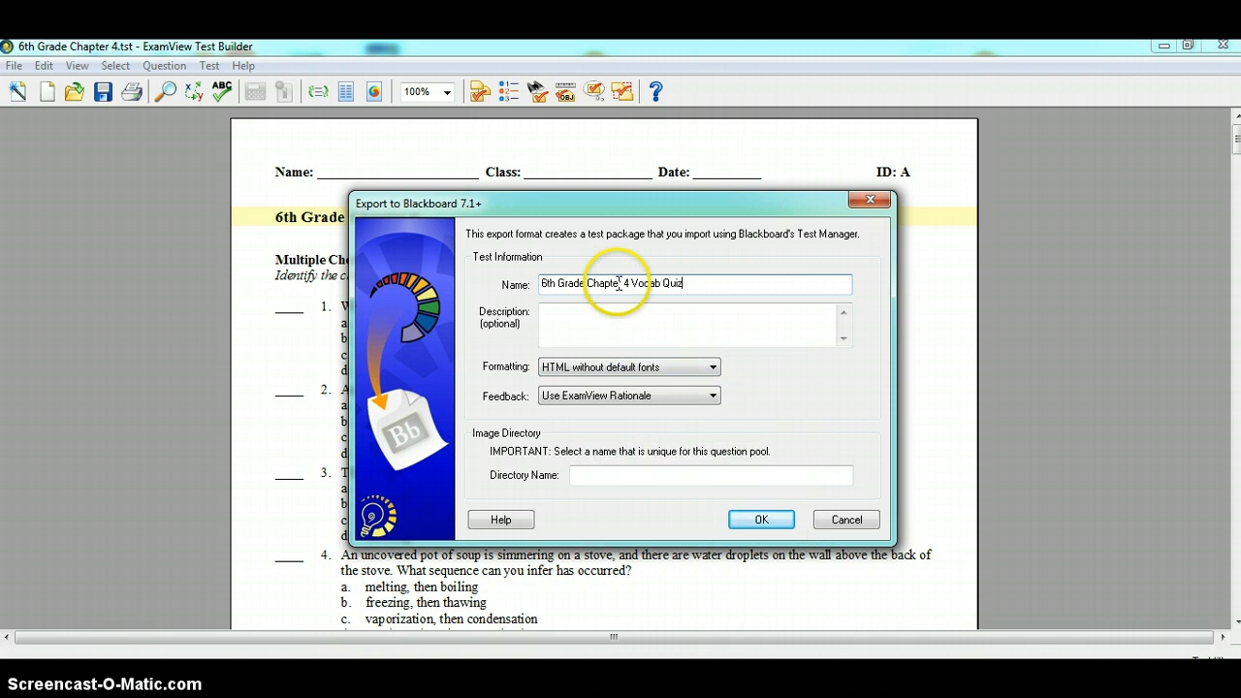
right_click(604, 476)
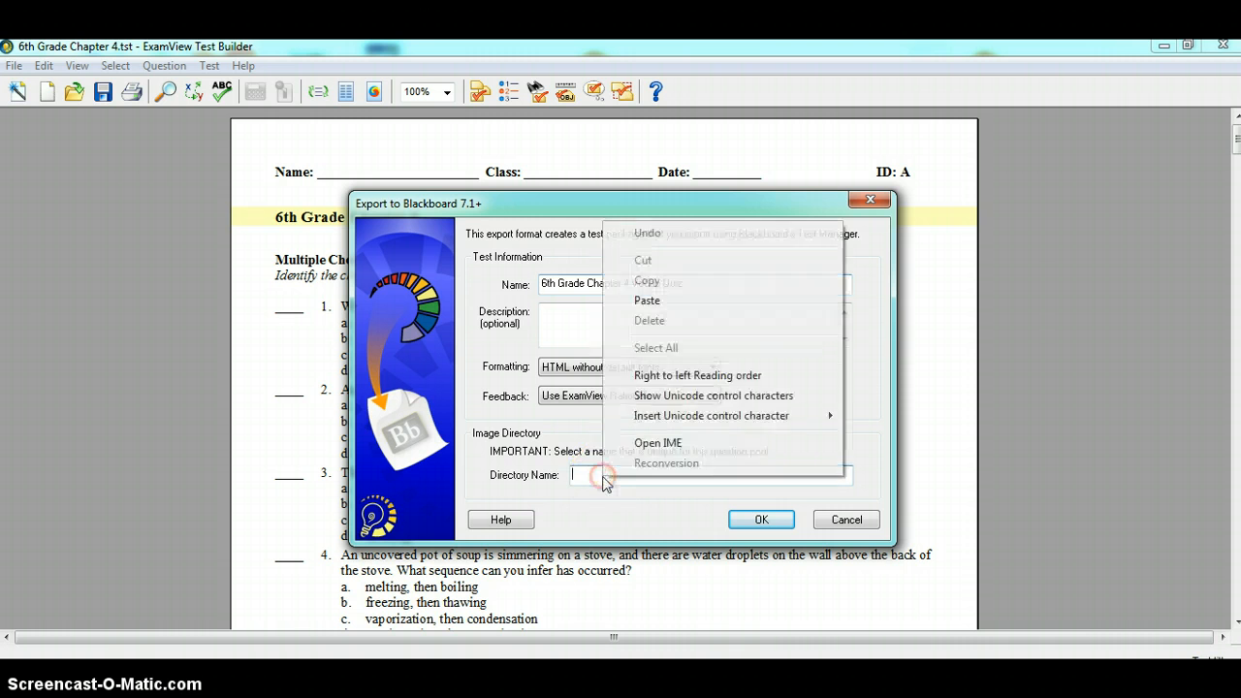
left_click(648, 301)
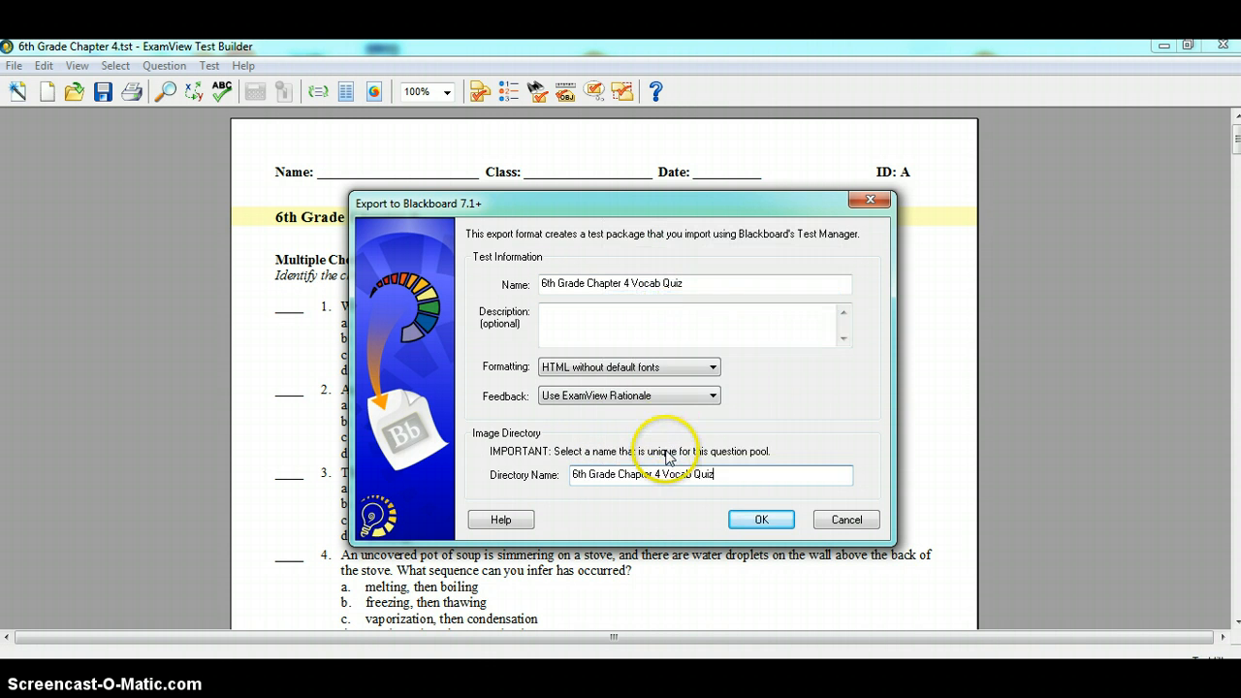
left_click(754, 522)
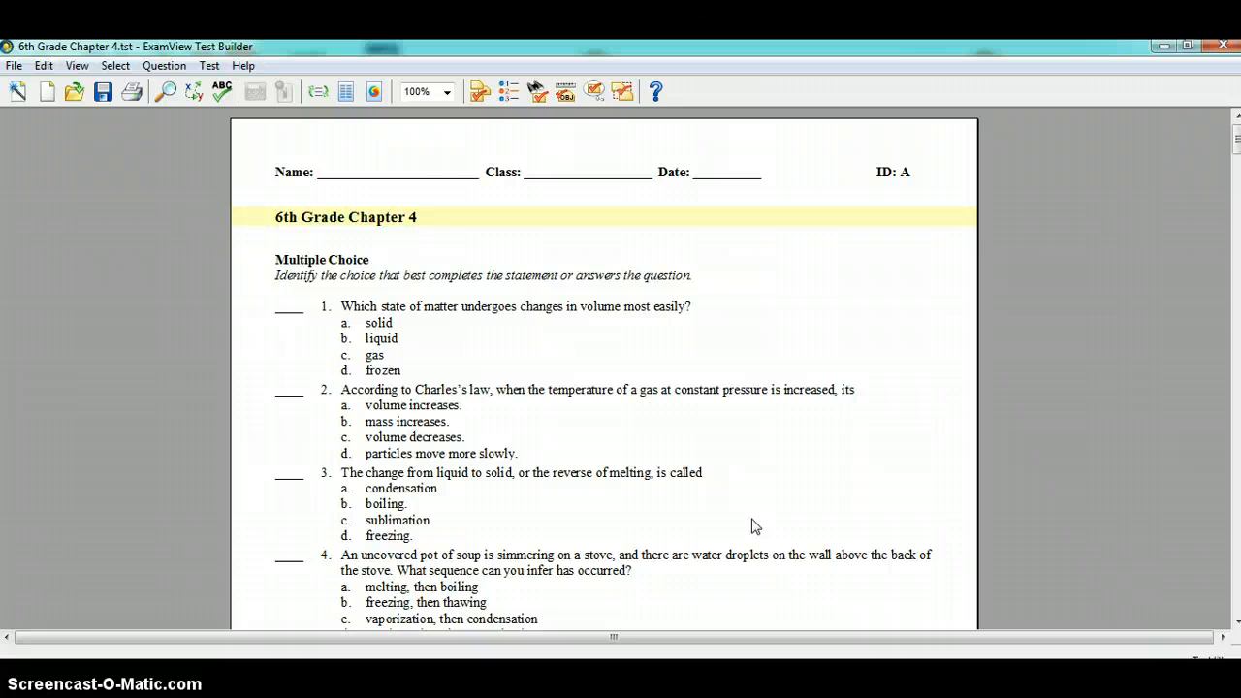
Step: Check the Stuff for MBC folder on the desktop for the exported 6th Grade Chapter 4 Vocab Quiz file
left_click(1163, 45)
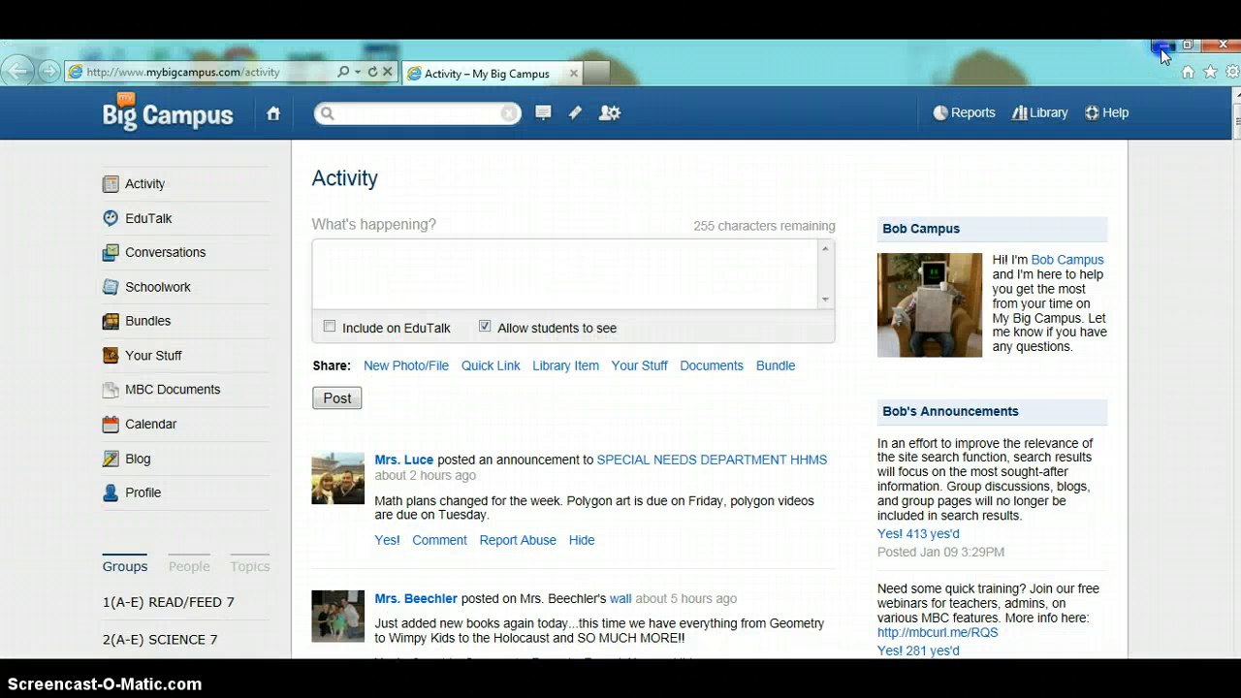
left_click(1163, 46)
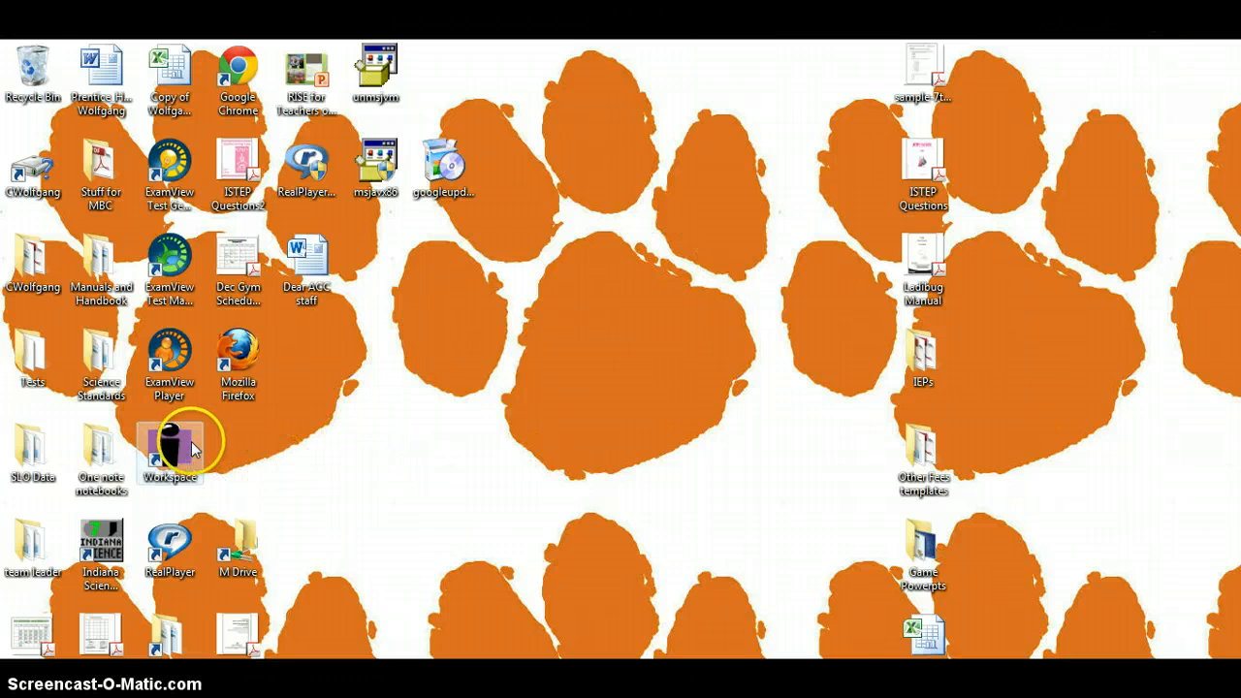
double_click(101, 172)
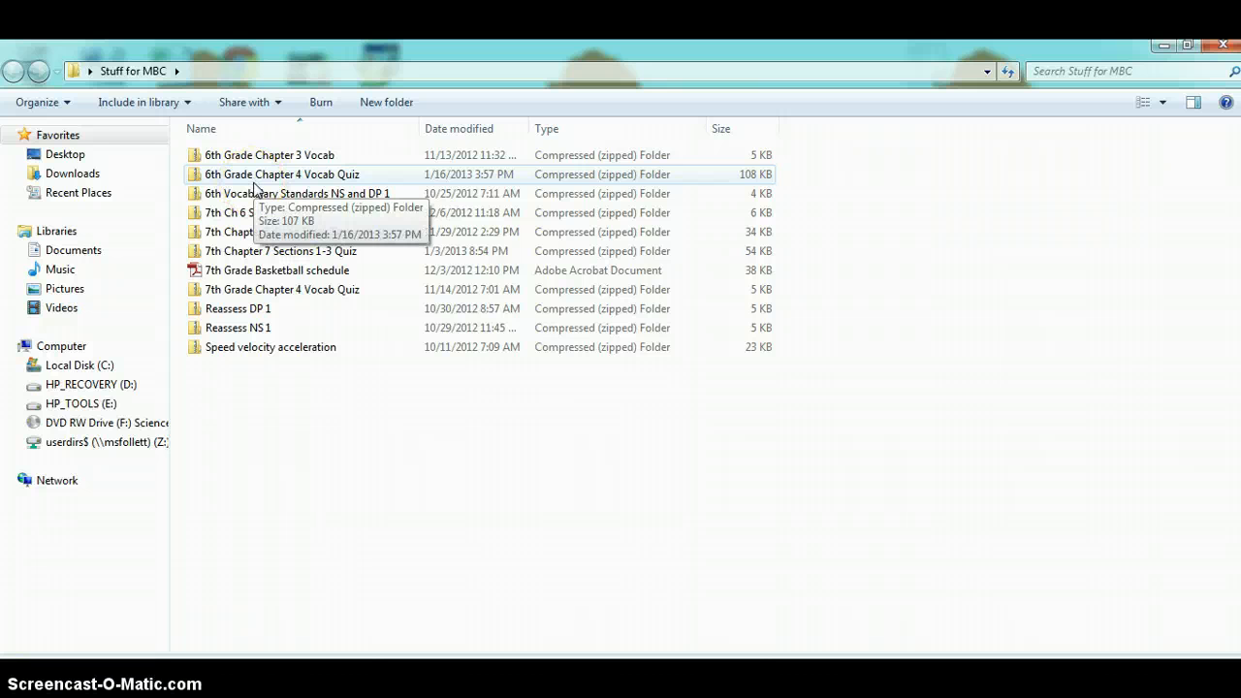
left_click(1222, 46)
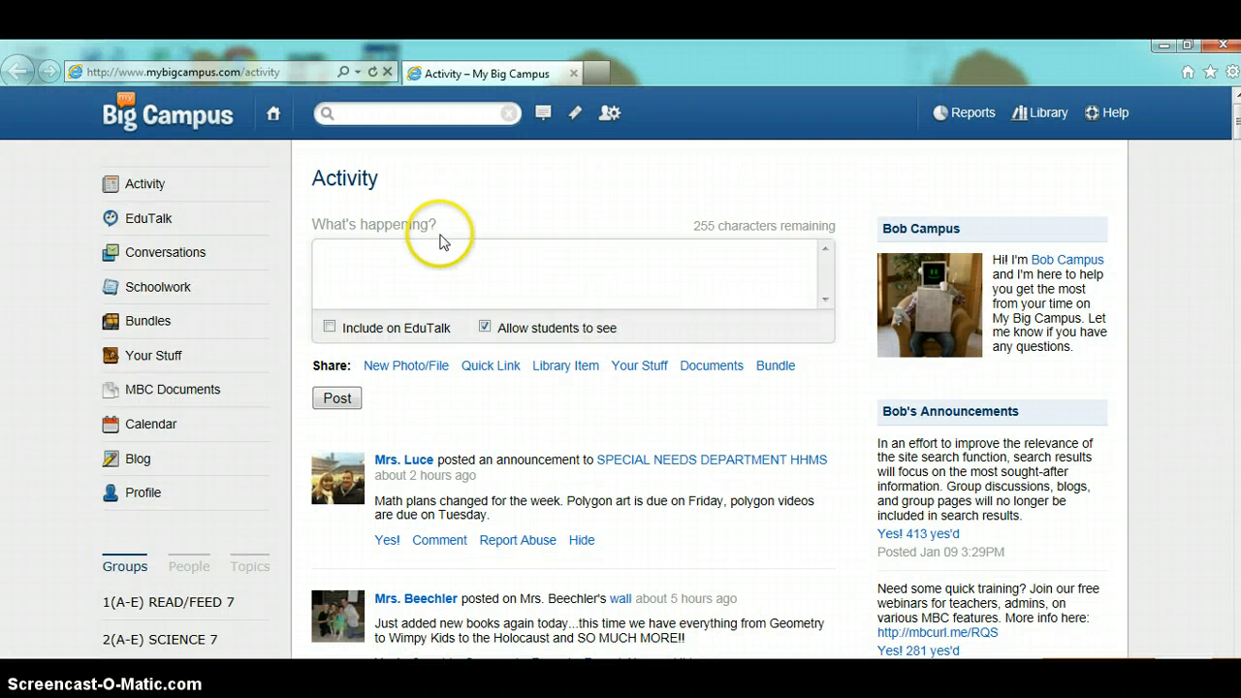
Step: In My Big Campus Schoolwork, import questions from the 6th Grade Chapter 4 Vocab Quiz file in Stuff for MBC as a new assignment
left_click(180, 289)
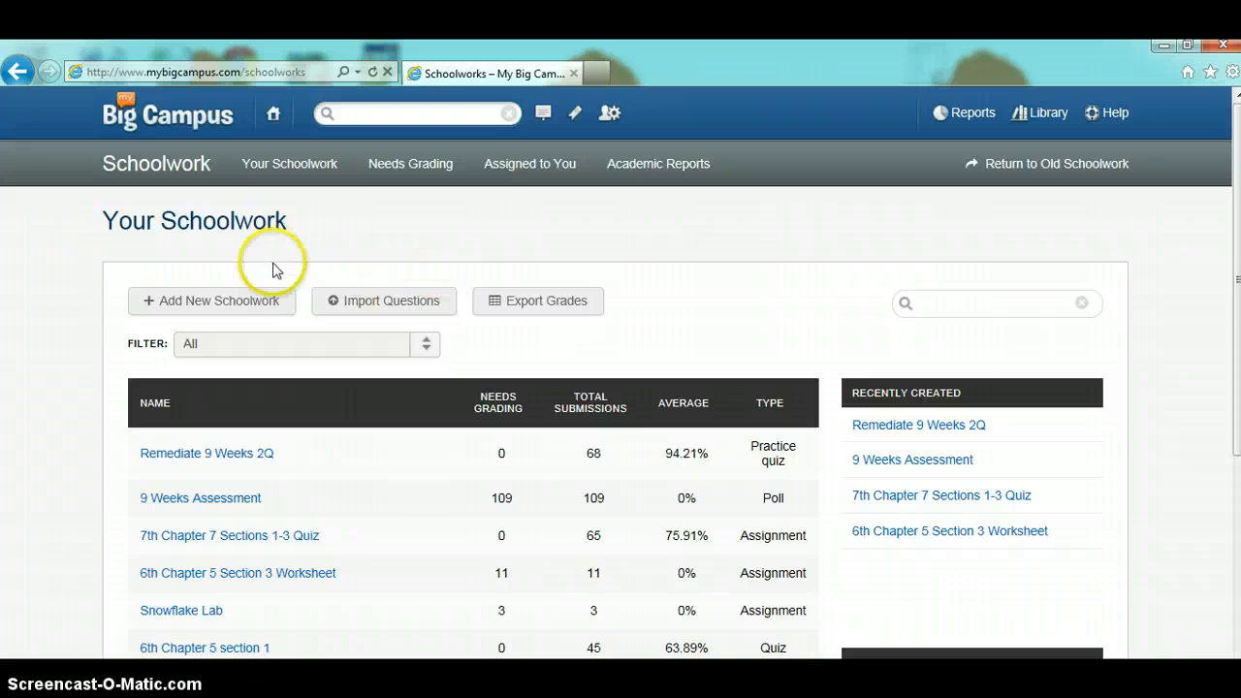
left_click(398, 304)
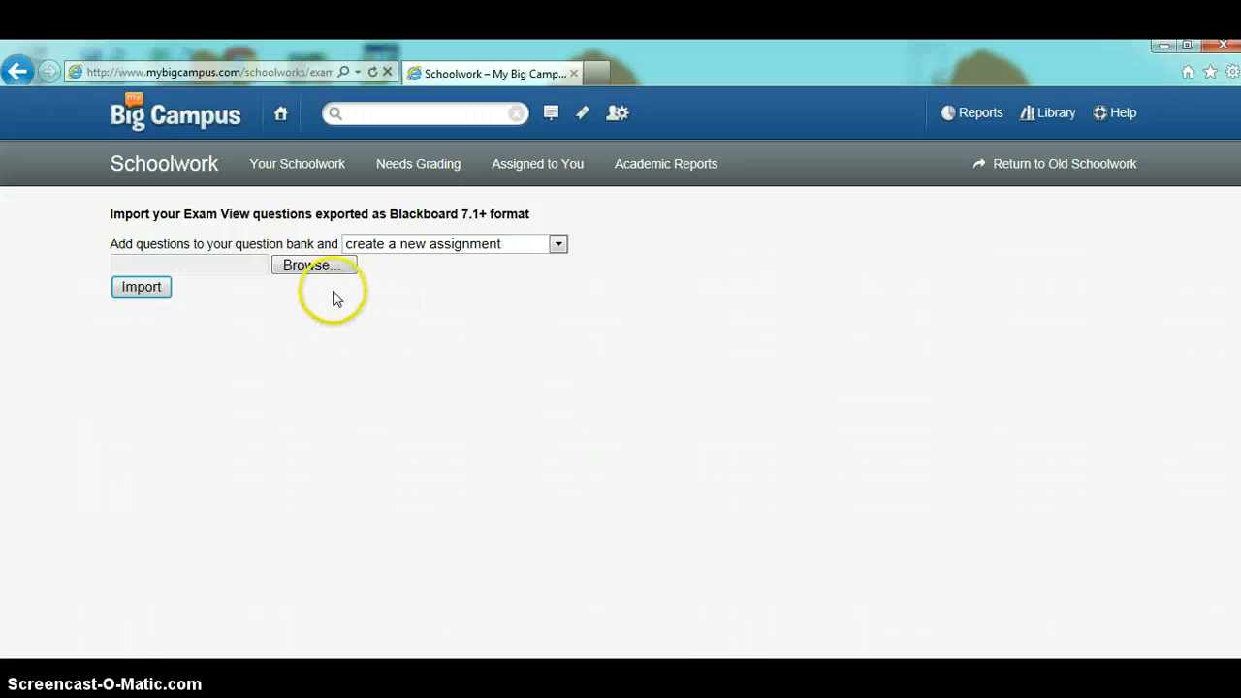
left_click(312, 265)
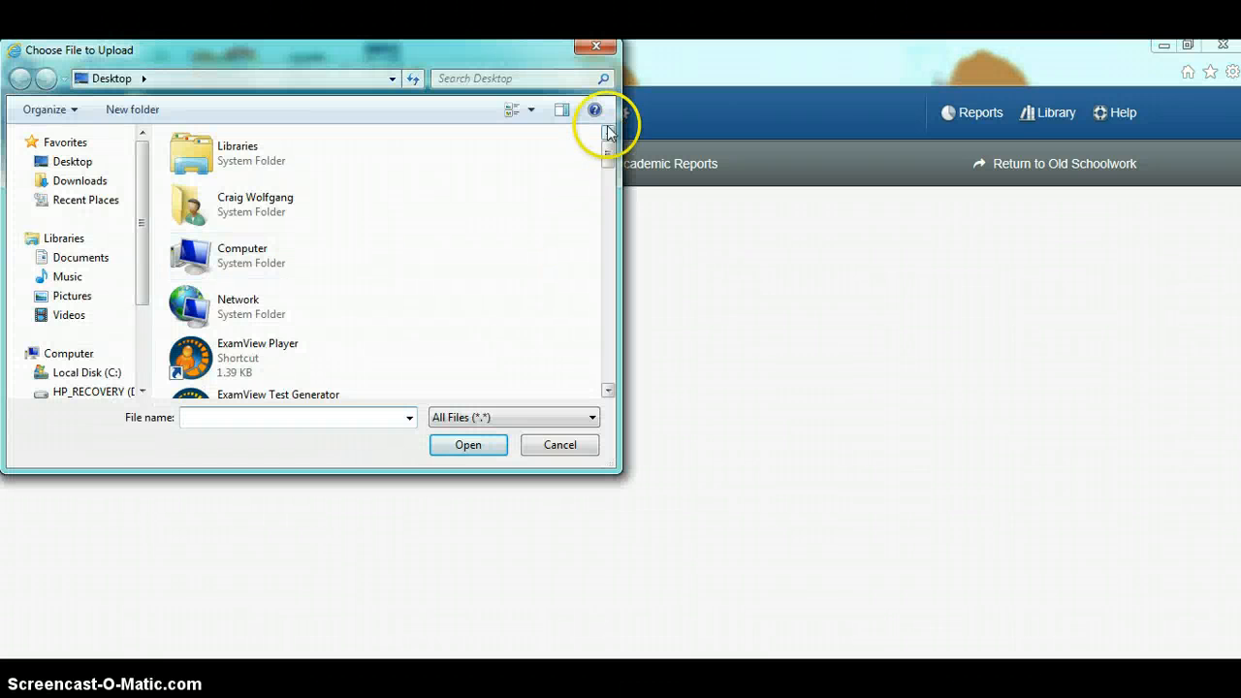
left_click_drag(609, 158, 610, 241)
double_click(313, 351)
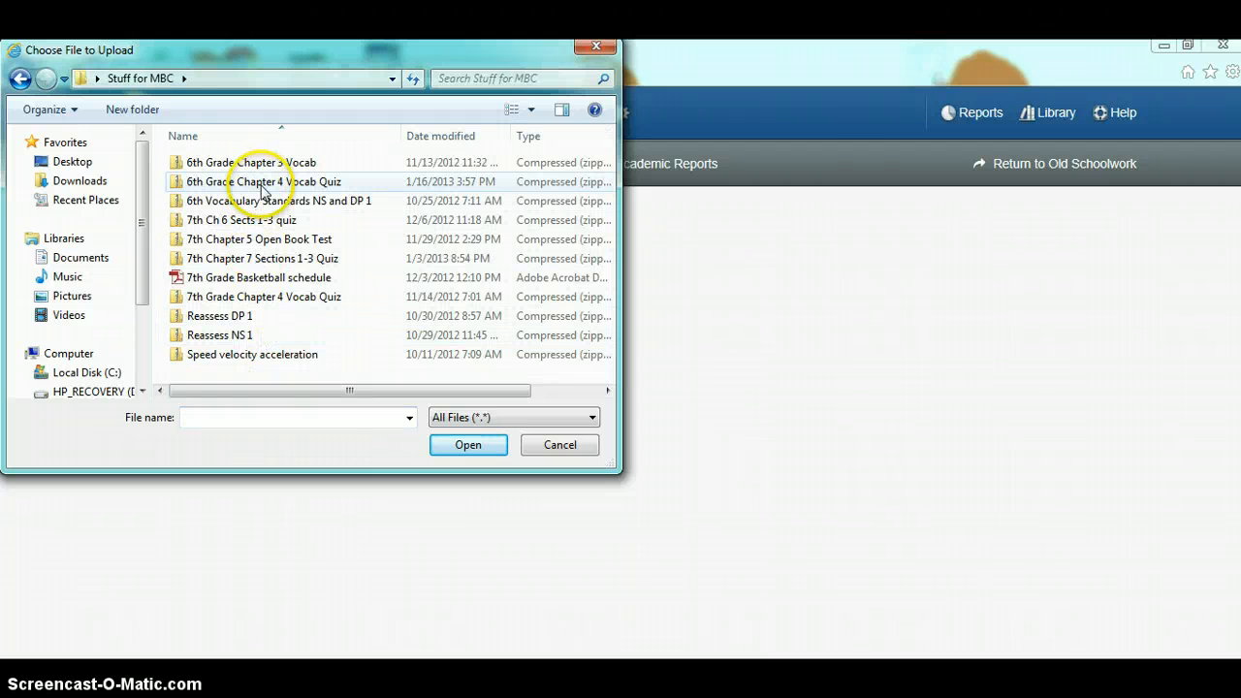
double_click(262, 183)
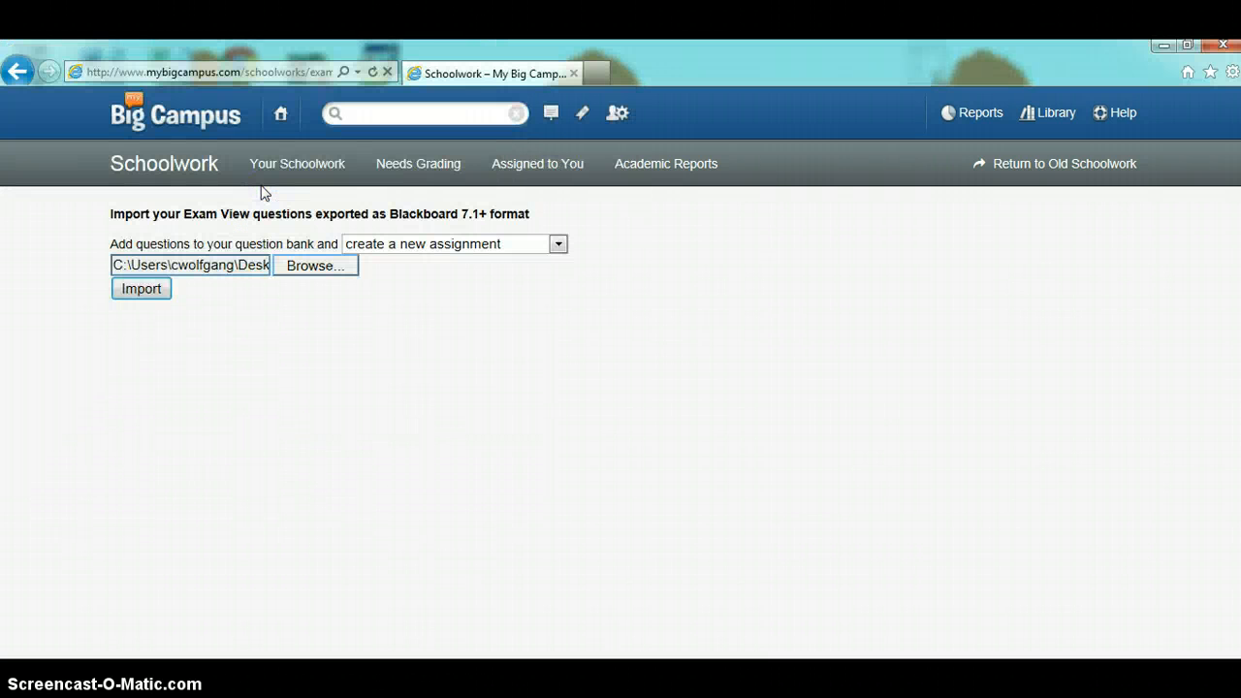
left_click(148, 289)
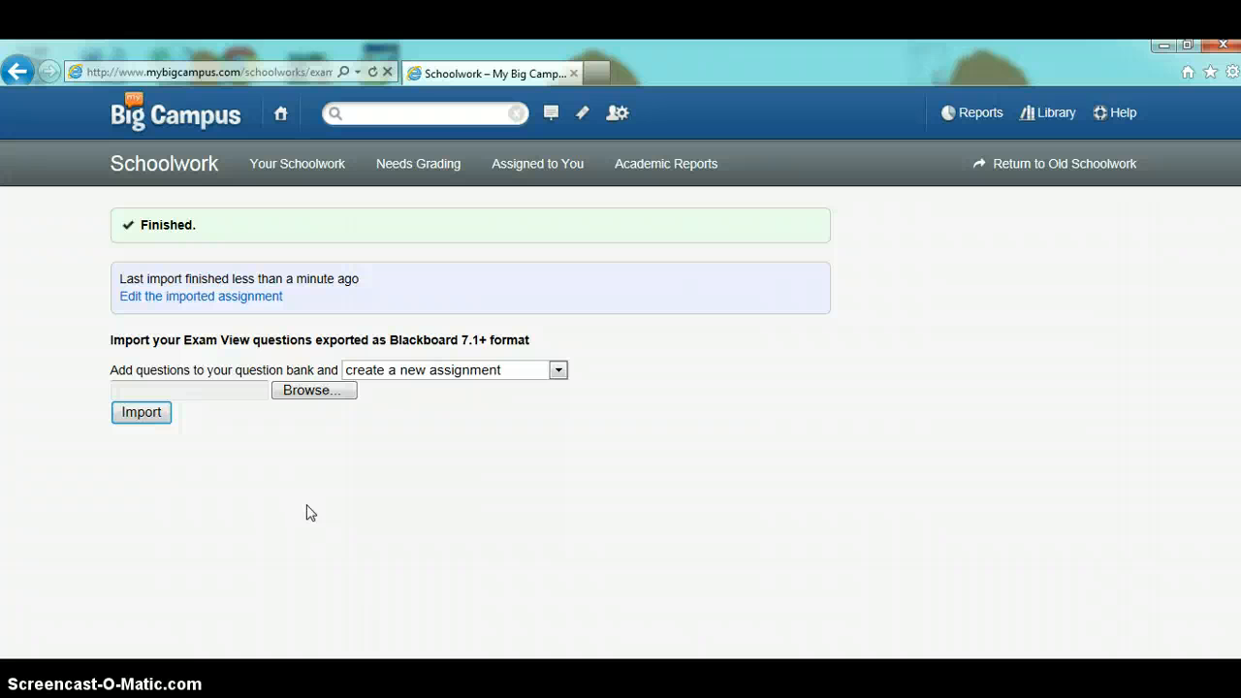
Step: Open the imported assignment for editing and set its kind to Quiz
left_click(220, 306)
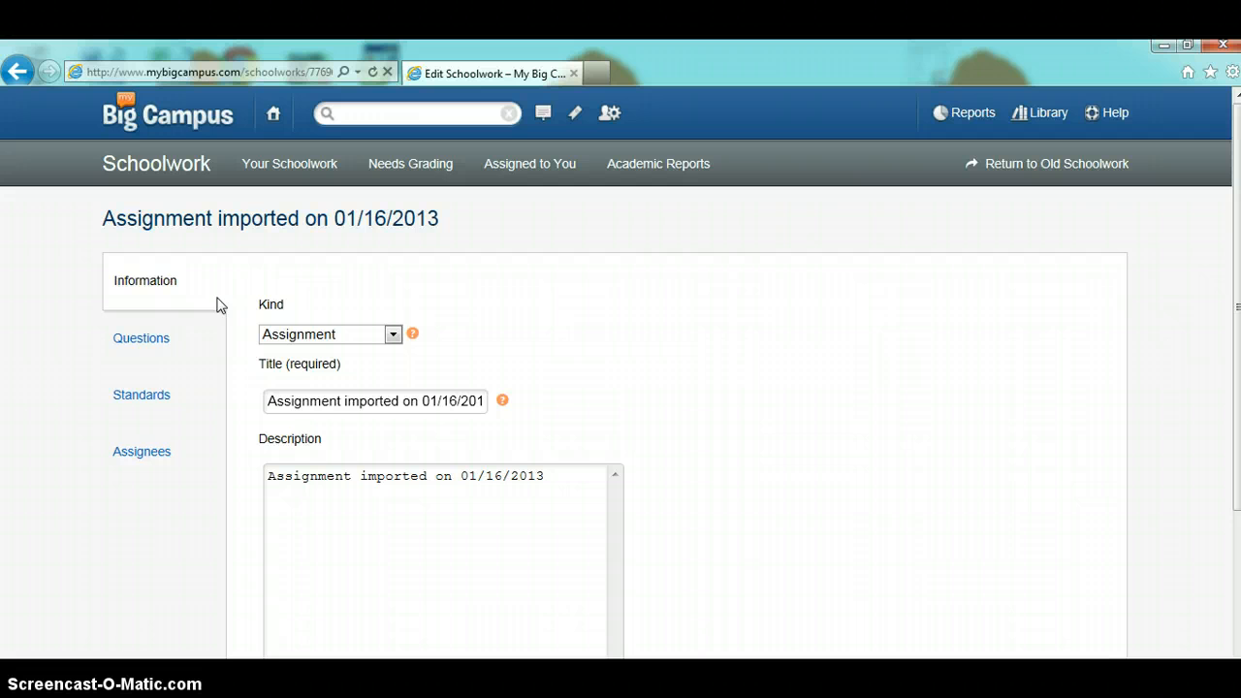
left_click(393, 336)
left_click(361, 369)
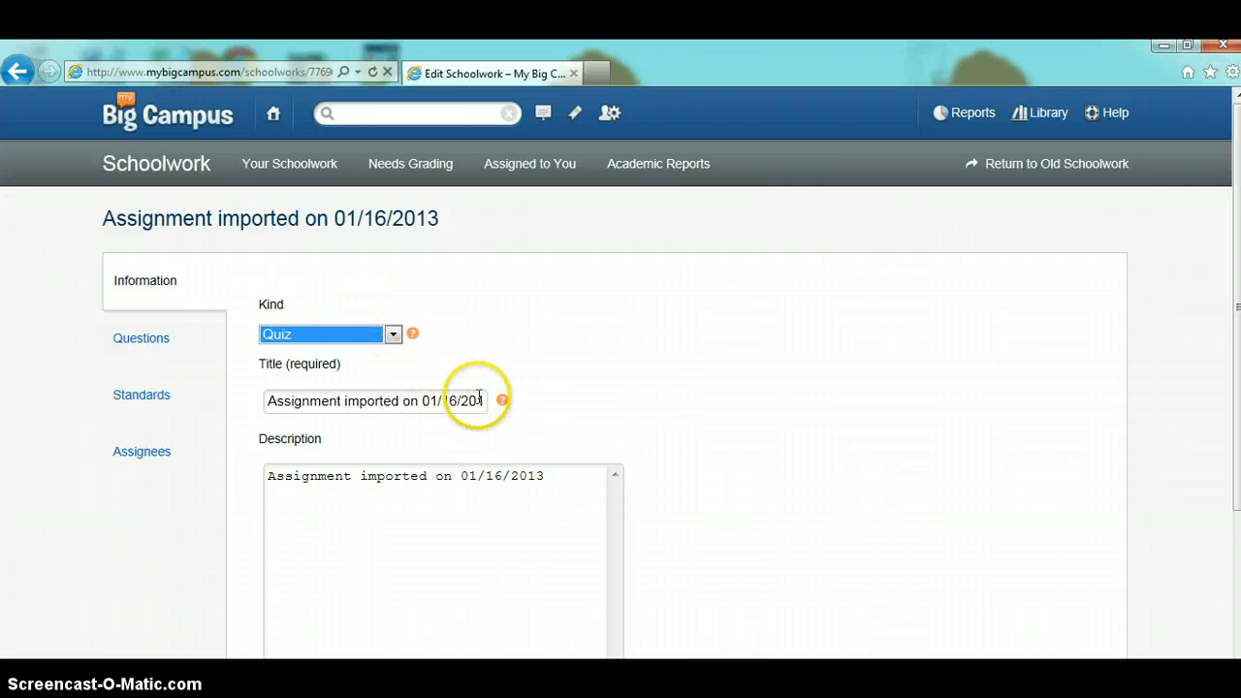
Step: Replace the assignment's title with the copied "6th Grade Chapter 4 Vocab Quiz" and save the schoolwork information
left_click_drag(487, 400, 235, 401)
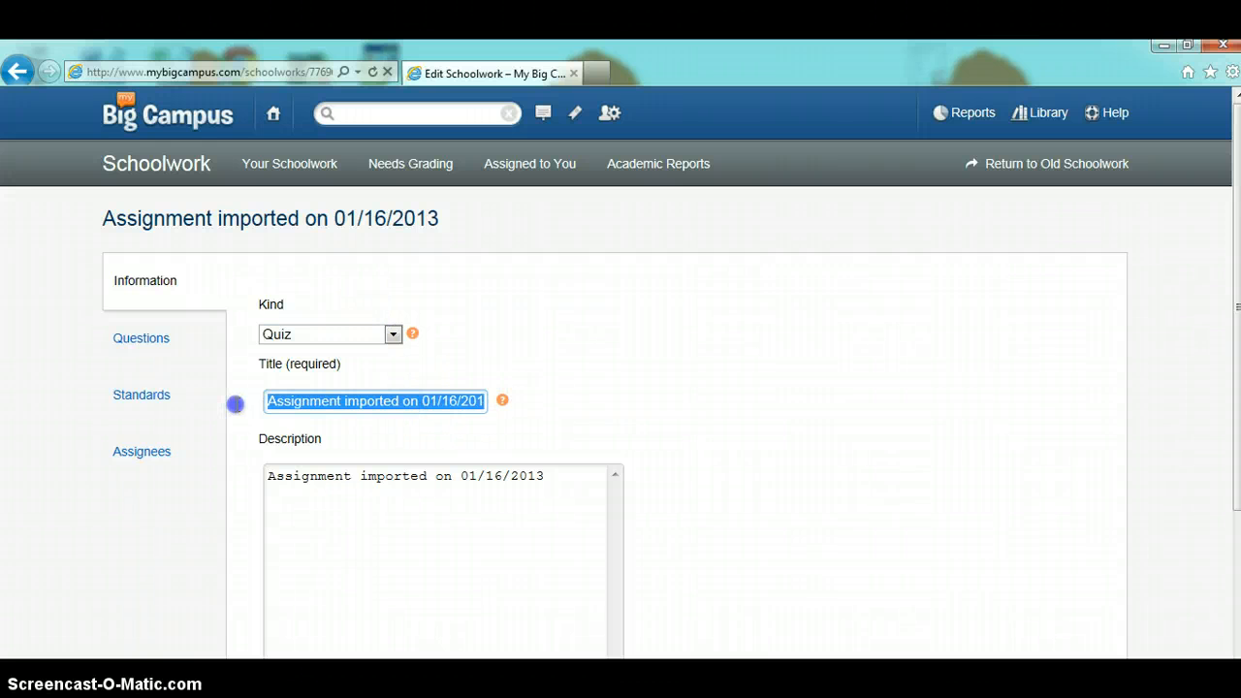
right_click(299, 410)
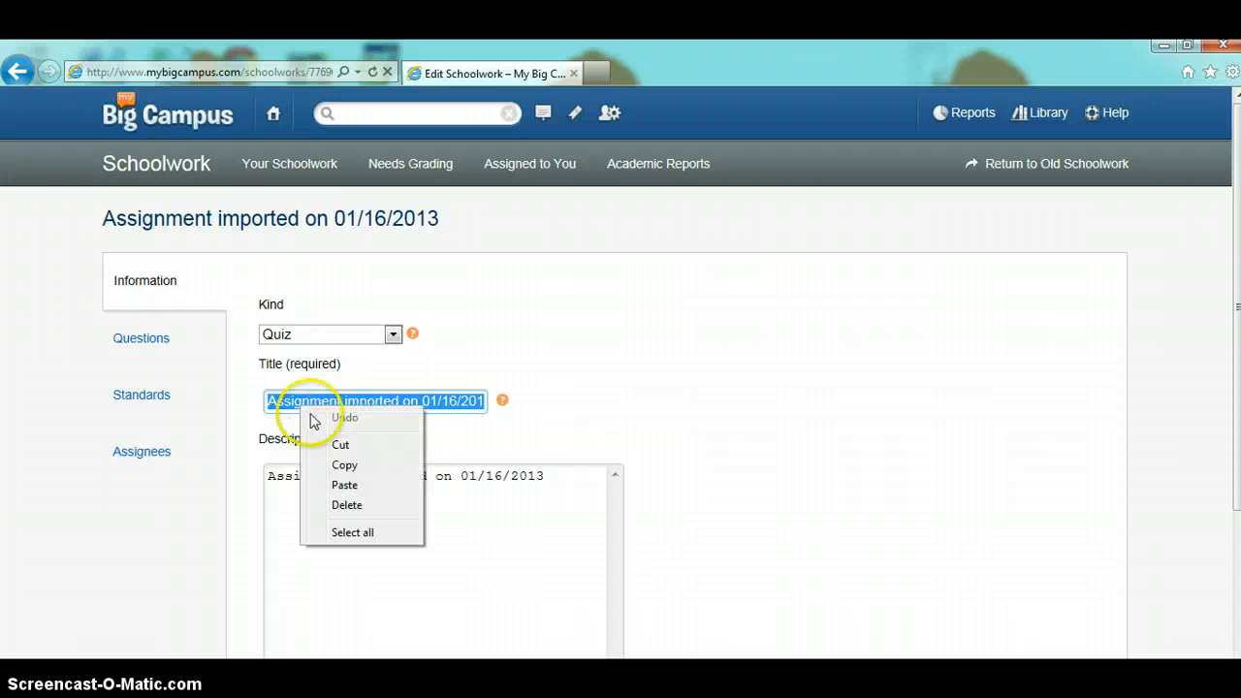
left_click(345, 484)
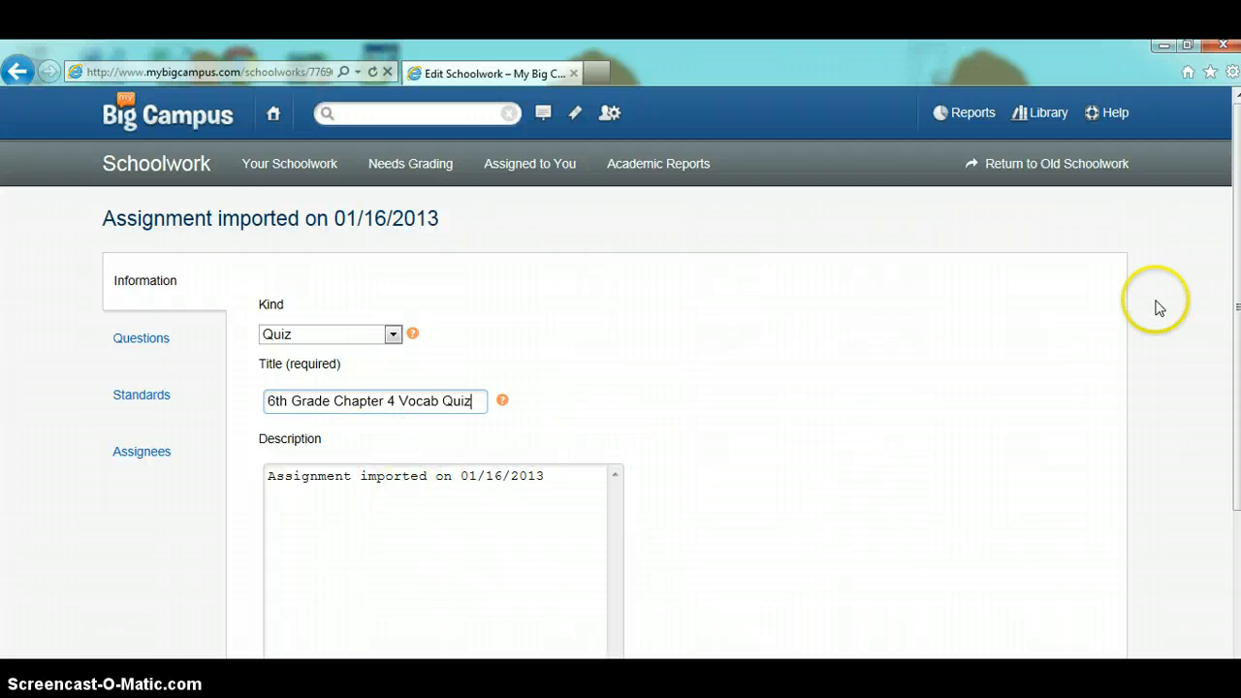
left_click_drag(1235, 281, 1233, 501)
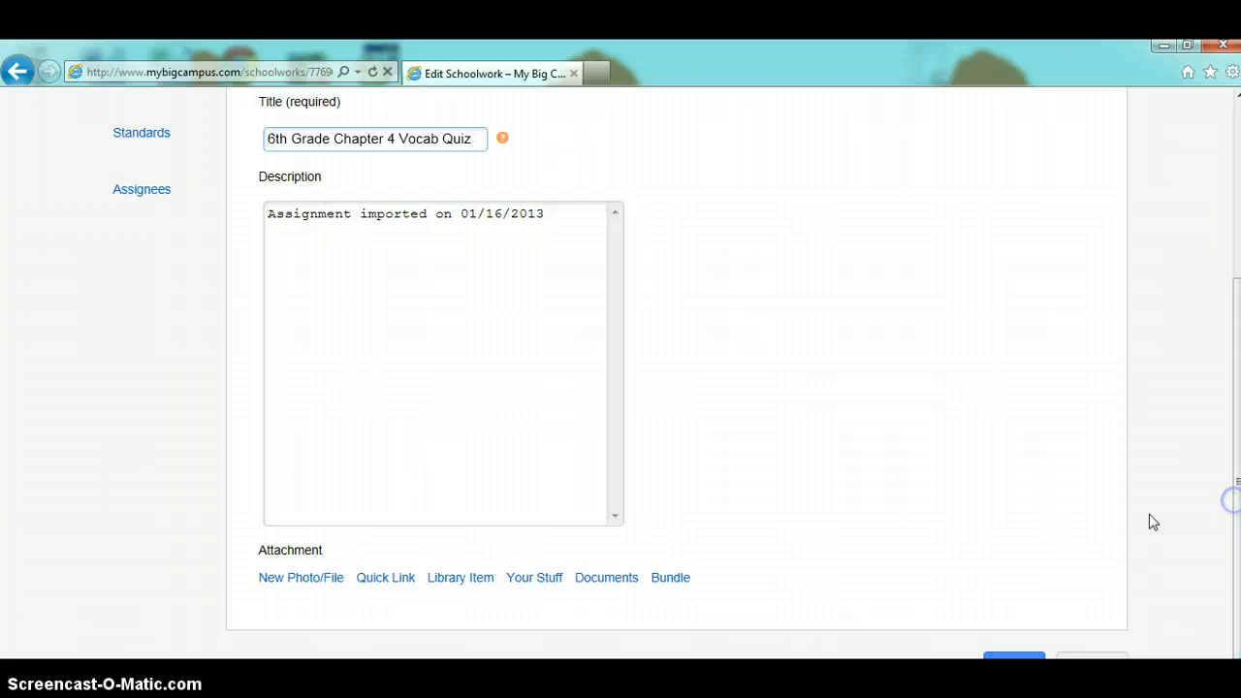
left_click(1004, 663)
left_click(1004, 661)
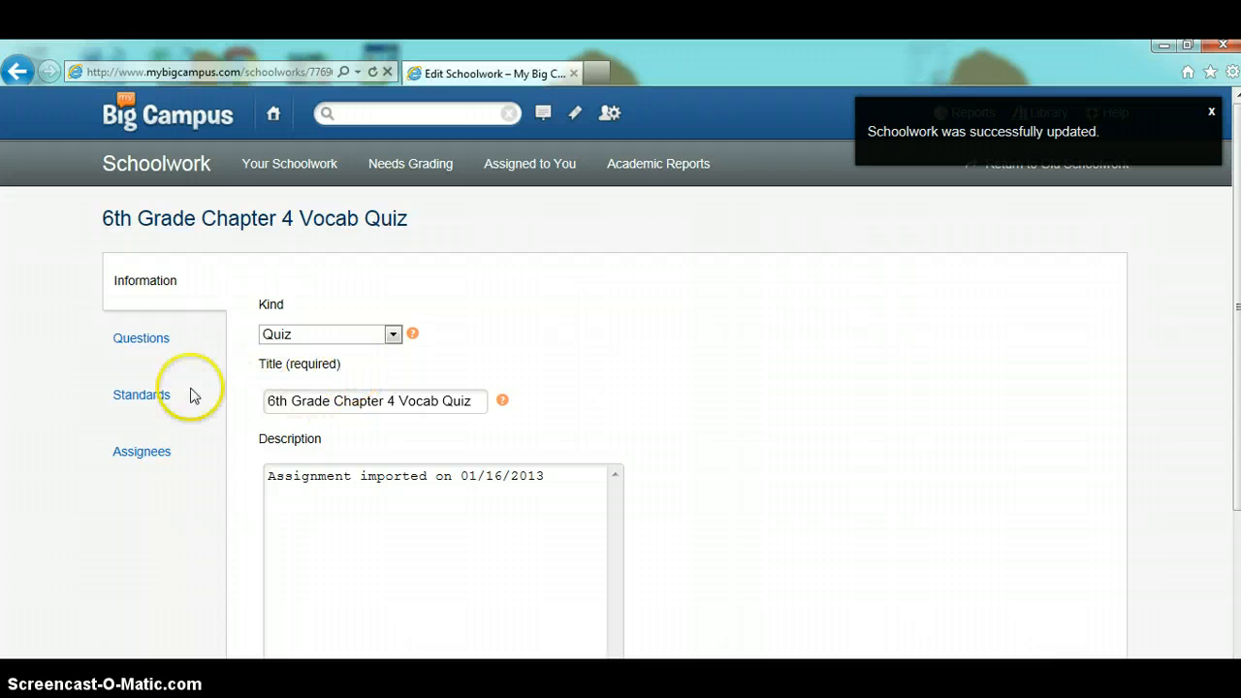
Step: Review the quiz's imported questions, checking the marked multiple-choice answers and the essay questions with images
left_click(159, 347)
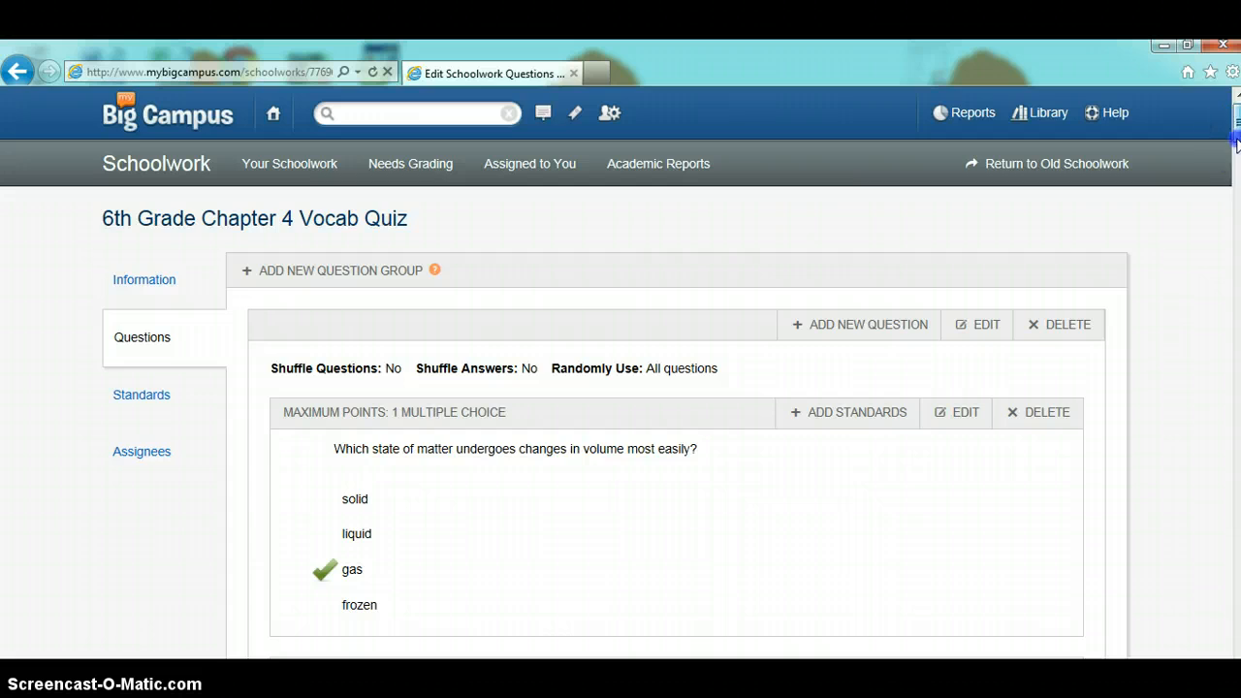
left_click_drag(1235, 141, 1236, 159)
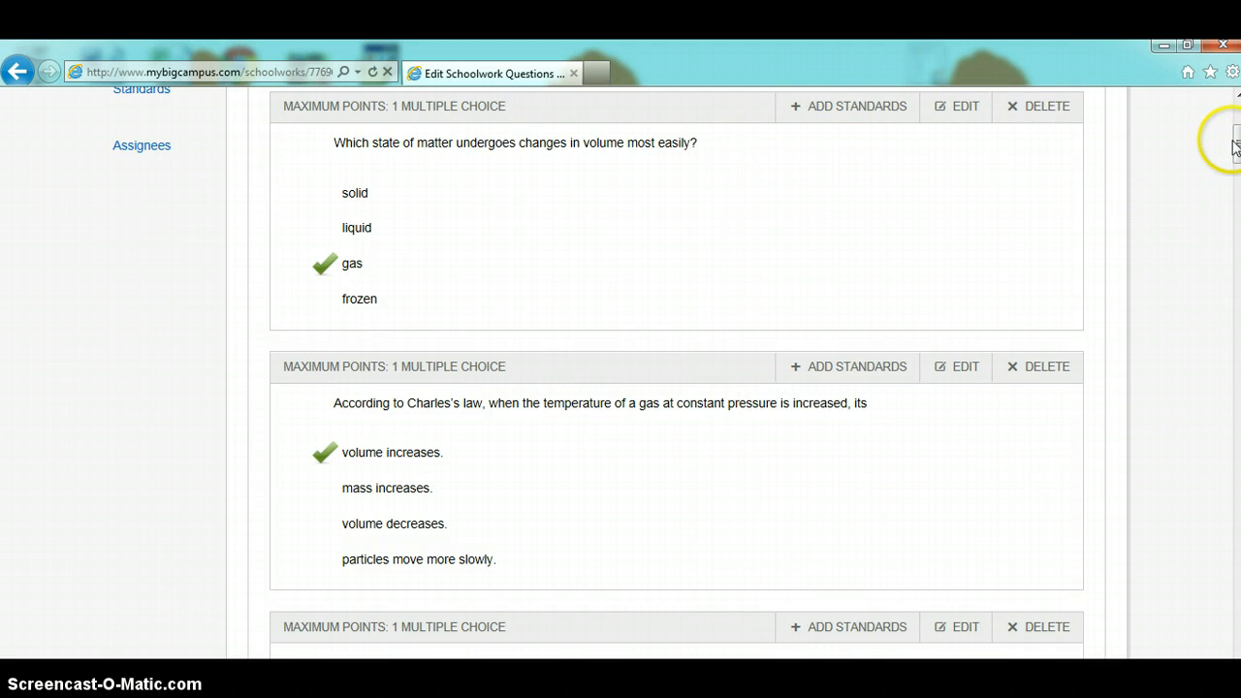
left_click_drag(1237, 145, 1236, 539)
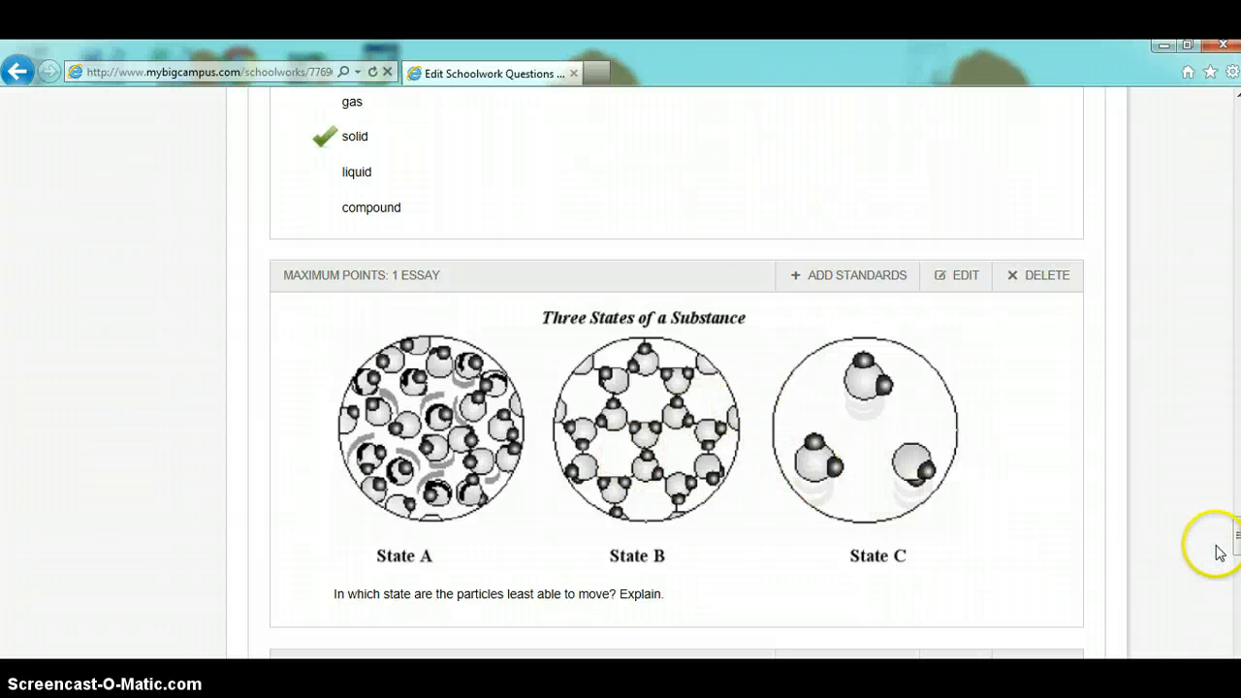
left_click_drag(1235, 545, 1237, 554)
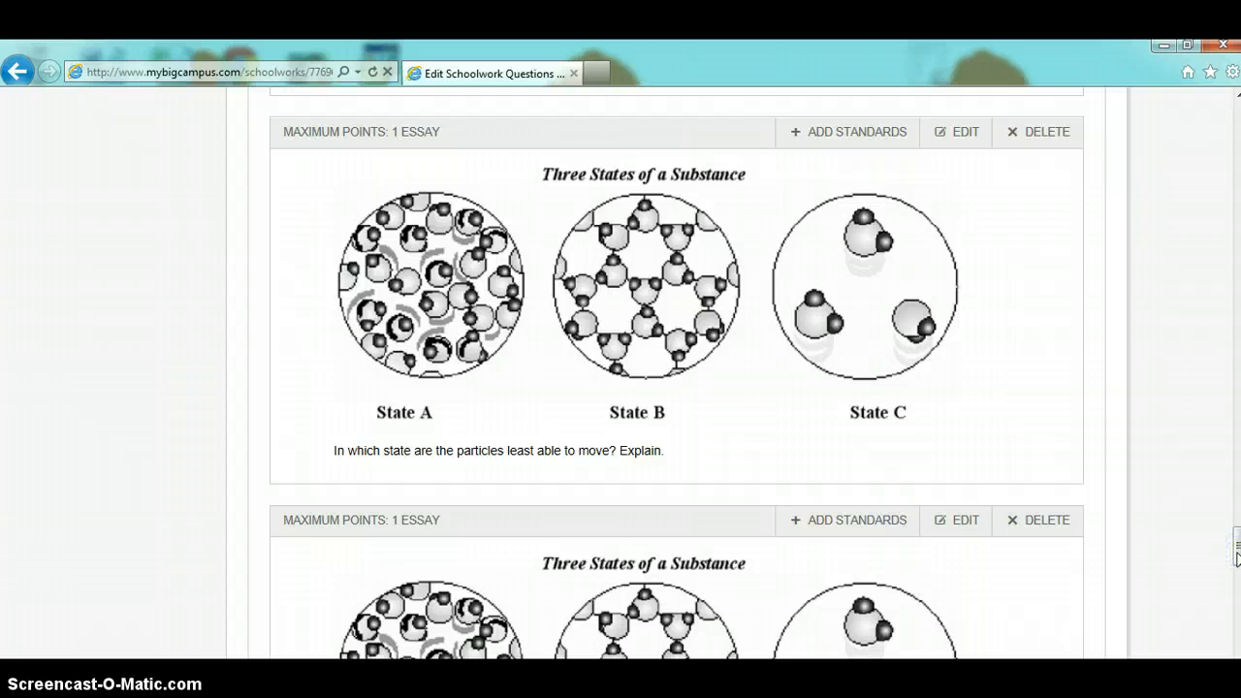
left_click_drag(1236, 554, 1237, 122)
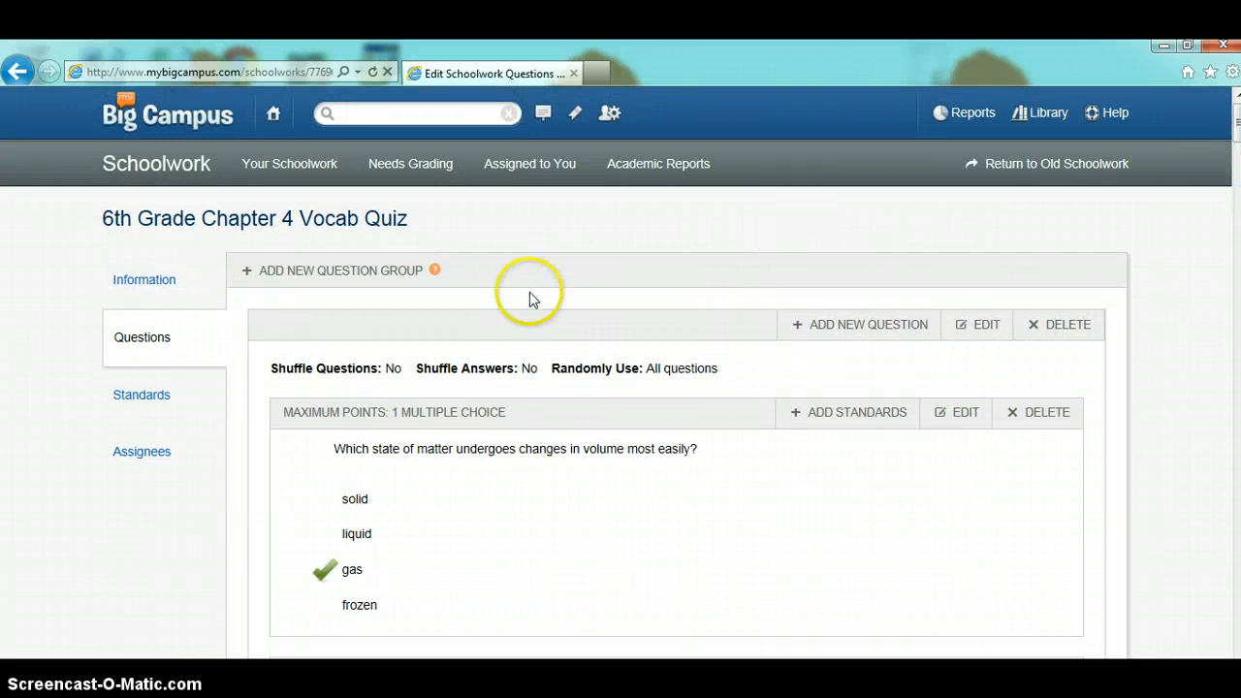
Step: Start adding a new assignee to the quiz and list the individual users of the 2(A-E) SCIENCE 7 group
left_click(155, 455)
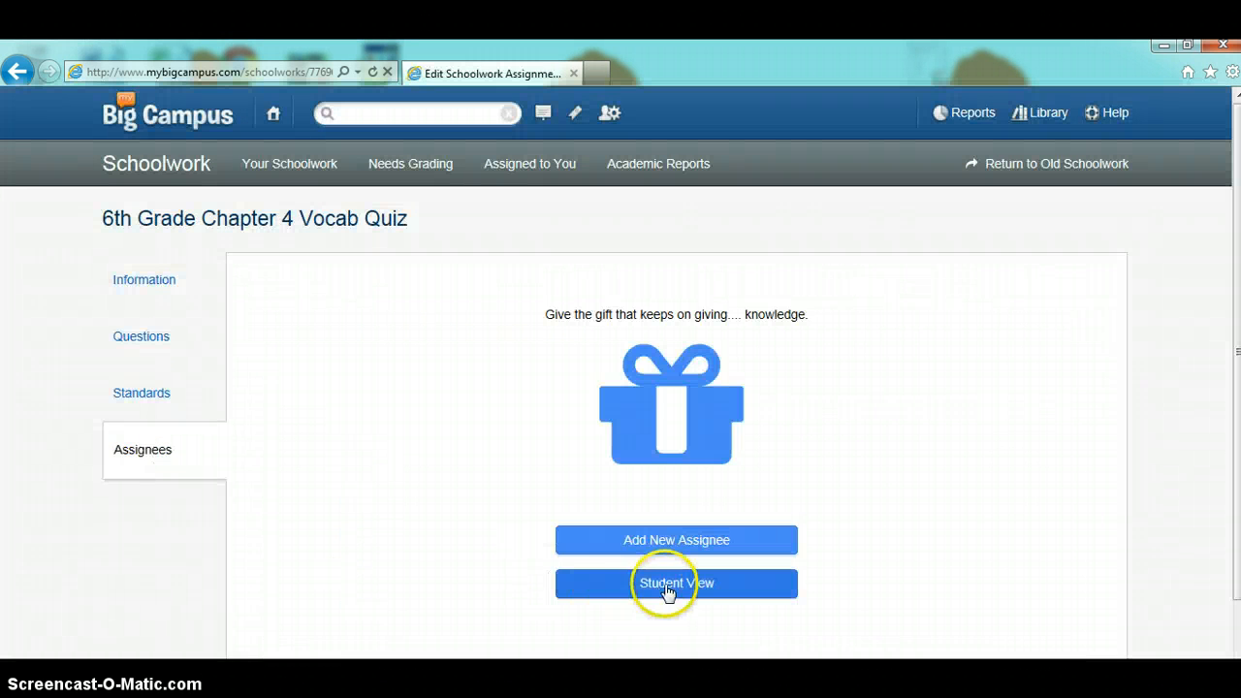
left_click(683, 543)
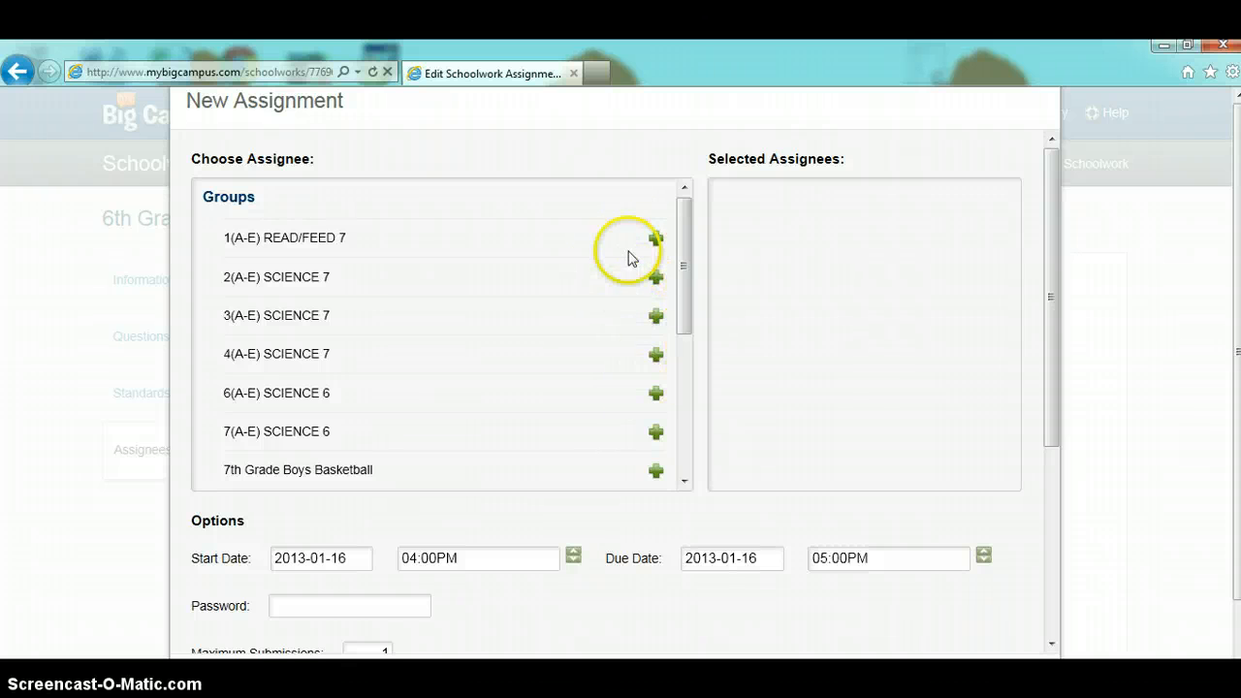
left_click_drag(682, 296, 693, 437)
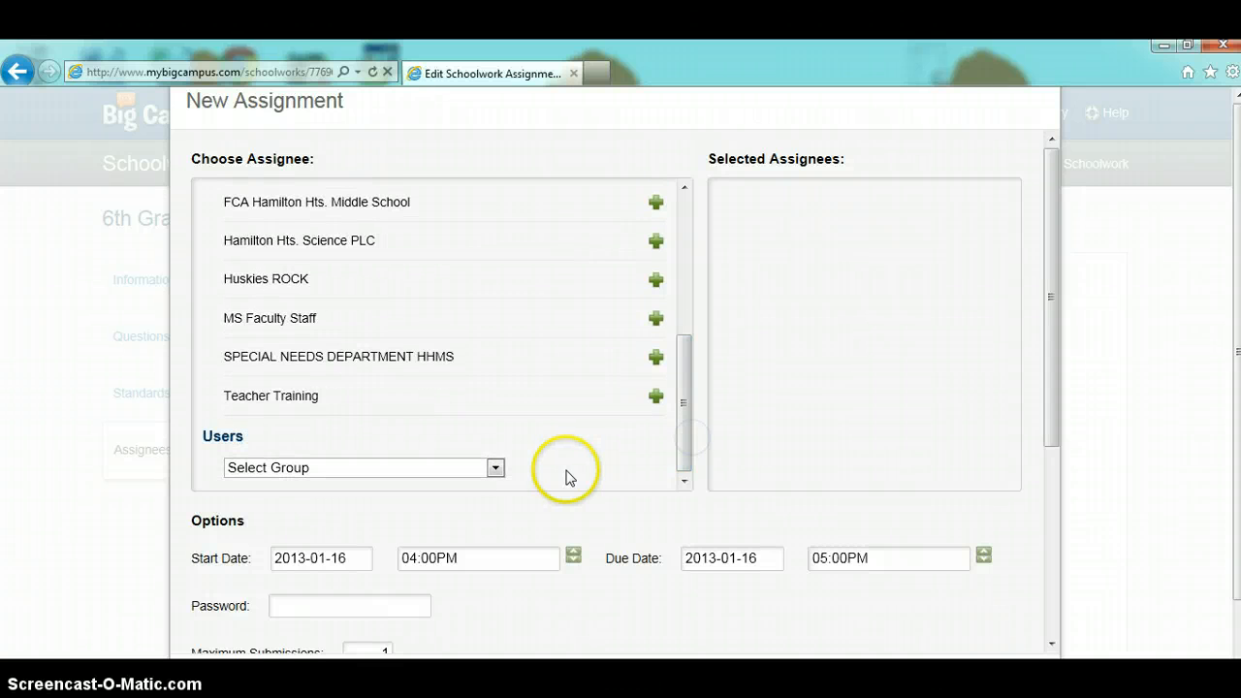
left_click(495, 468)
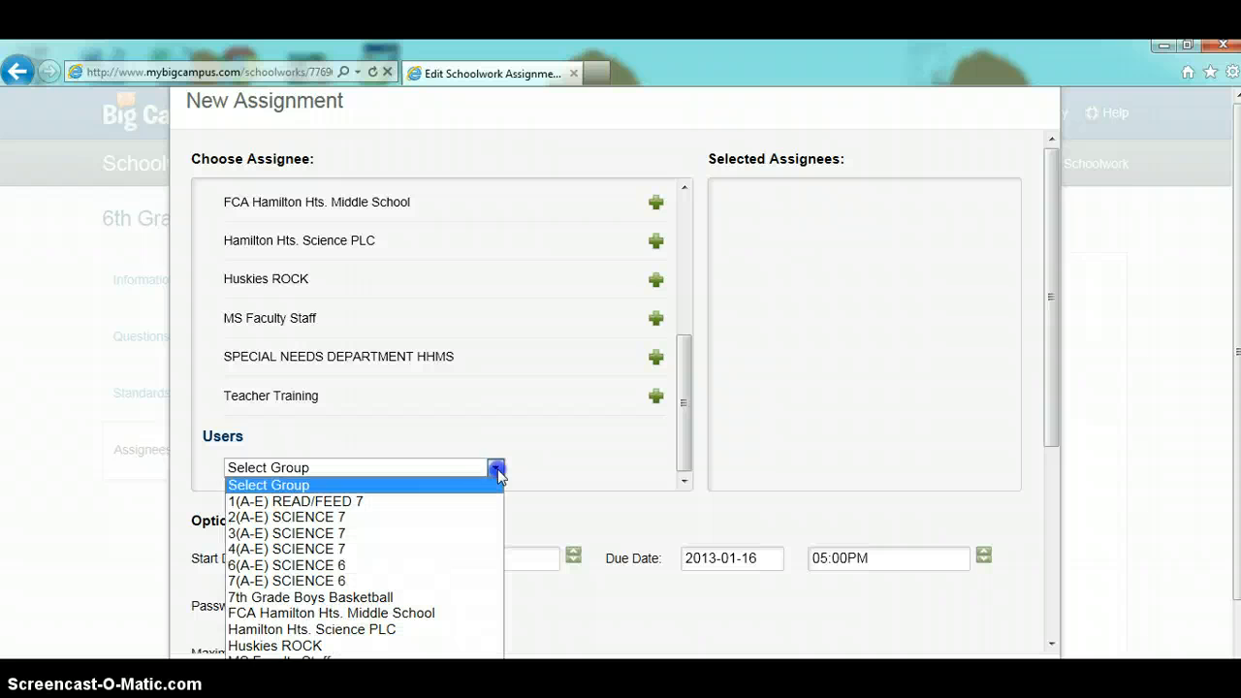
left_click(473, 517)
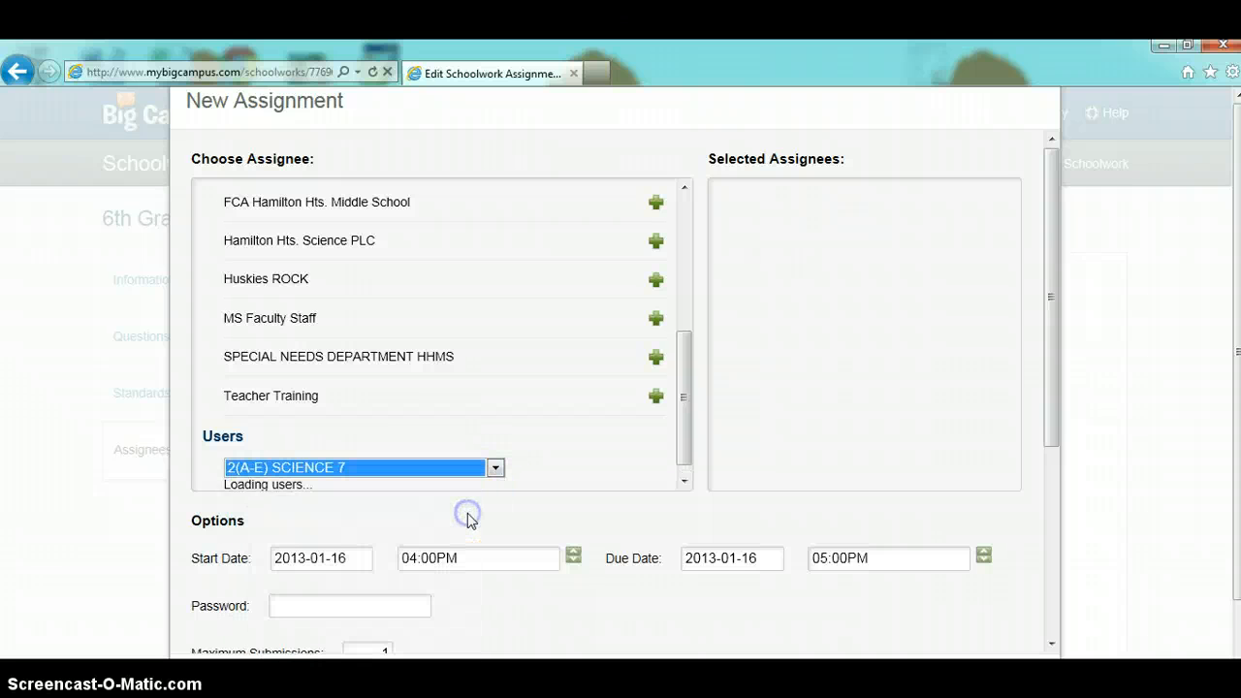
left_click_drag(689, 265, 684, 307)
Step: Examine the new assignment's options, from the dates and password to submissions, time allowed, retake threshold and results display
left_click_drag(1051, 201, 1057, 349)
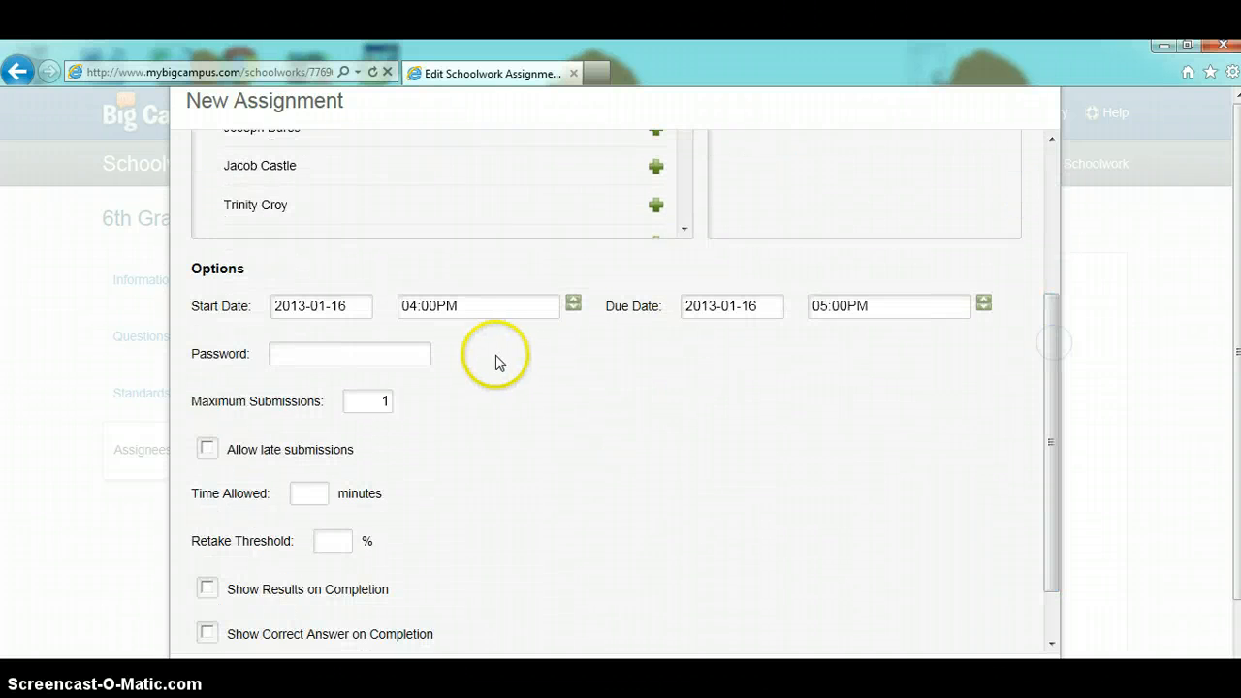
left_click(312, 357)
left_click_drag(1048, 377, 1048, 443)
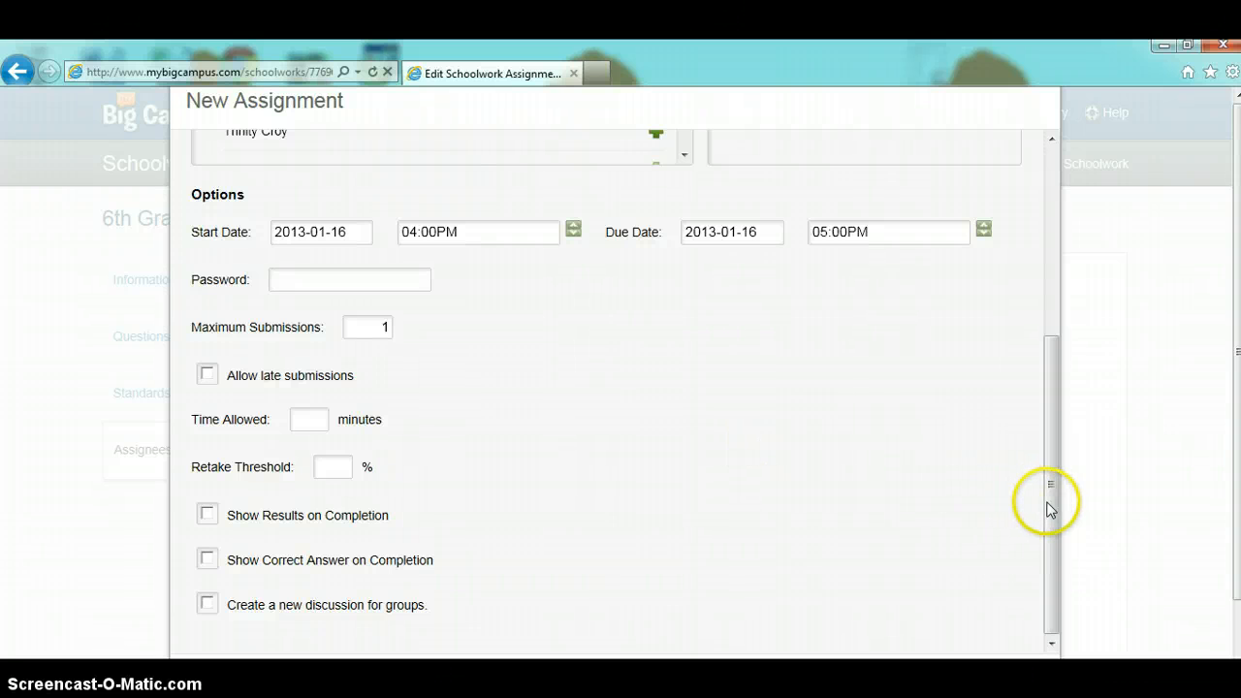
left_click_drag(1049, 504, 820, 601)
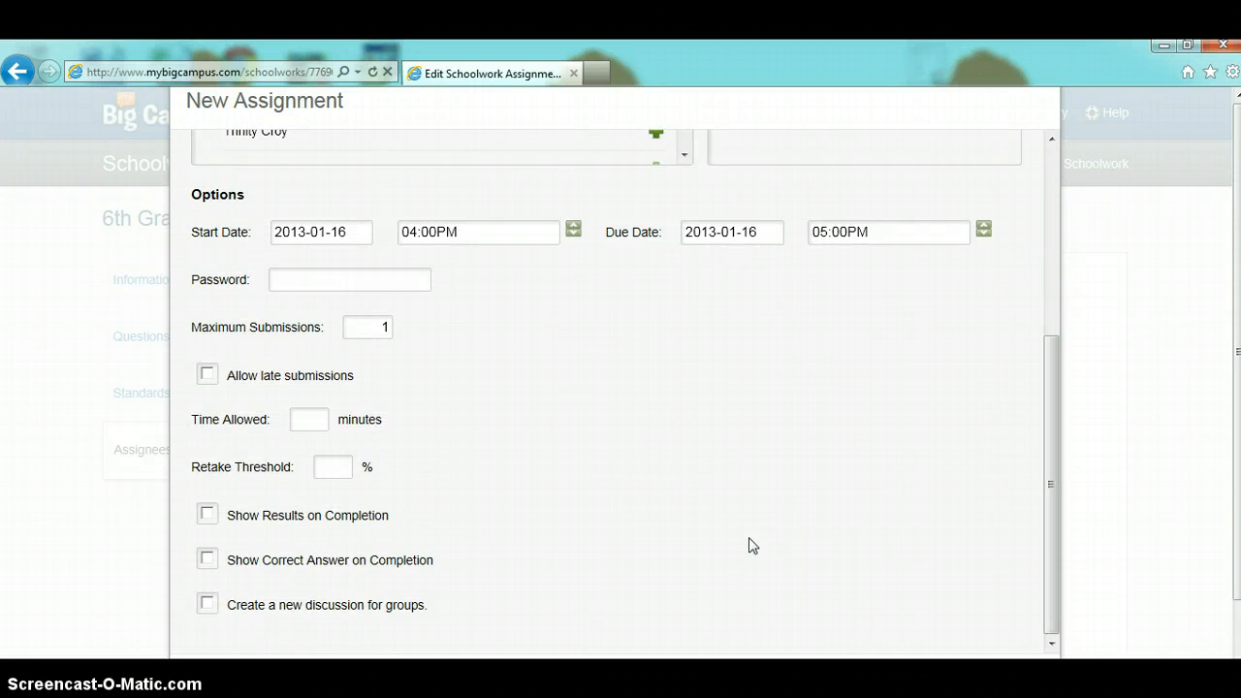